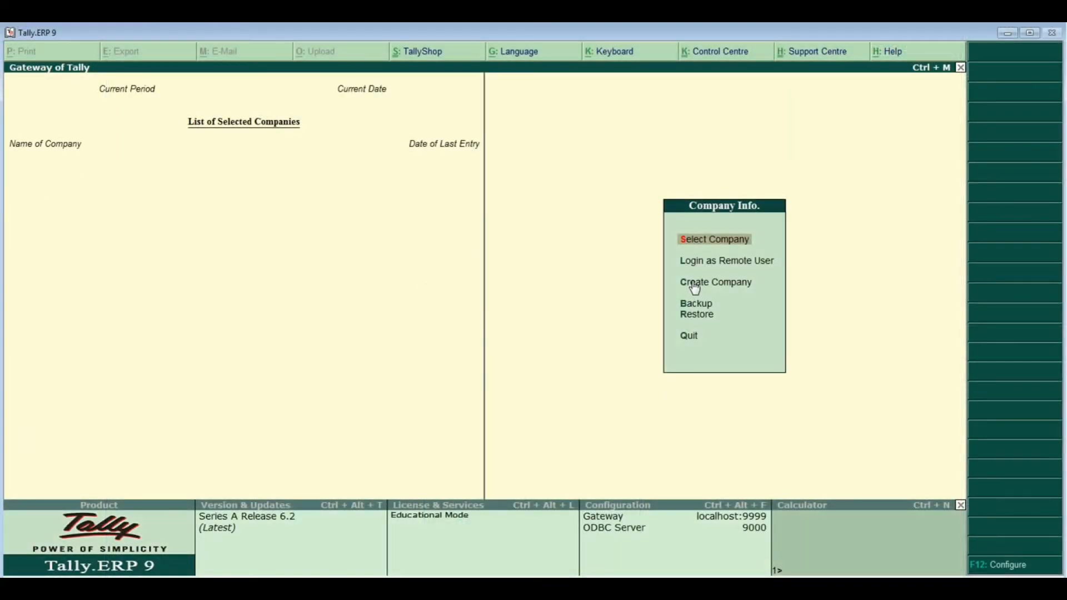
Start creating a company named Sashi Co Ltd, keeping the same mailing name, a blank address and India as the country
{"action": "left_click", "coordinate": [695, 285]}
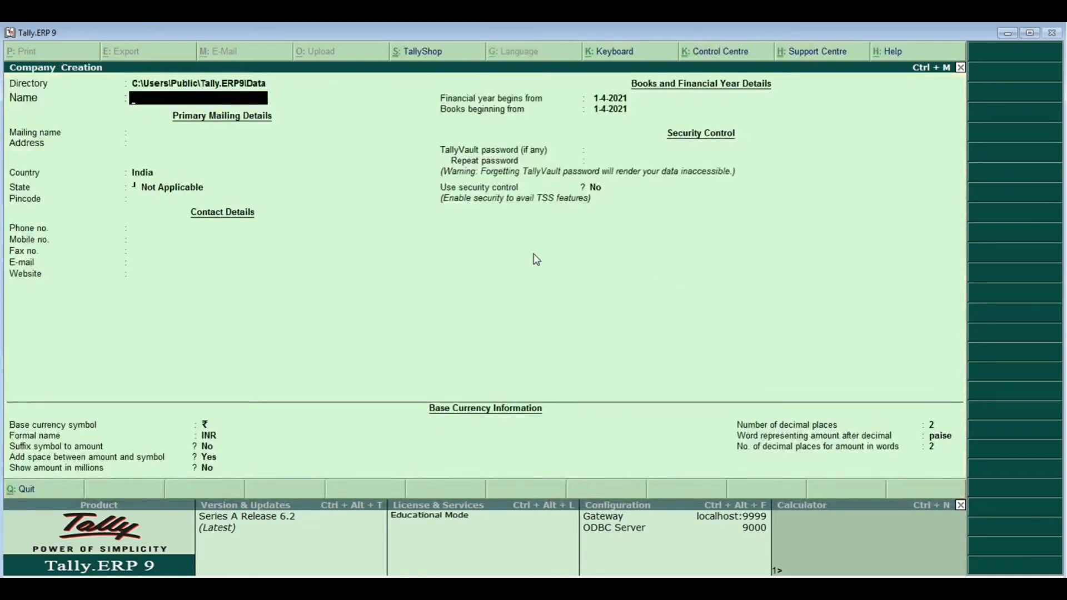
{"action": "type", "text": "Sashi Co Ltd"}
{"action": "key", "text": "Return"}
{"action": "key", "text": "Return"}
{"action": "key", "text": "Return"}
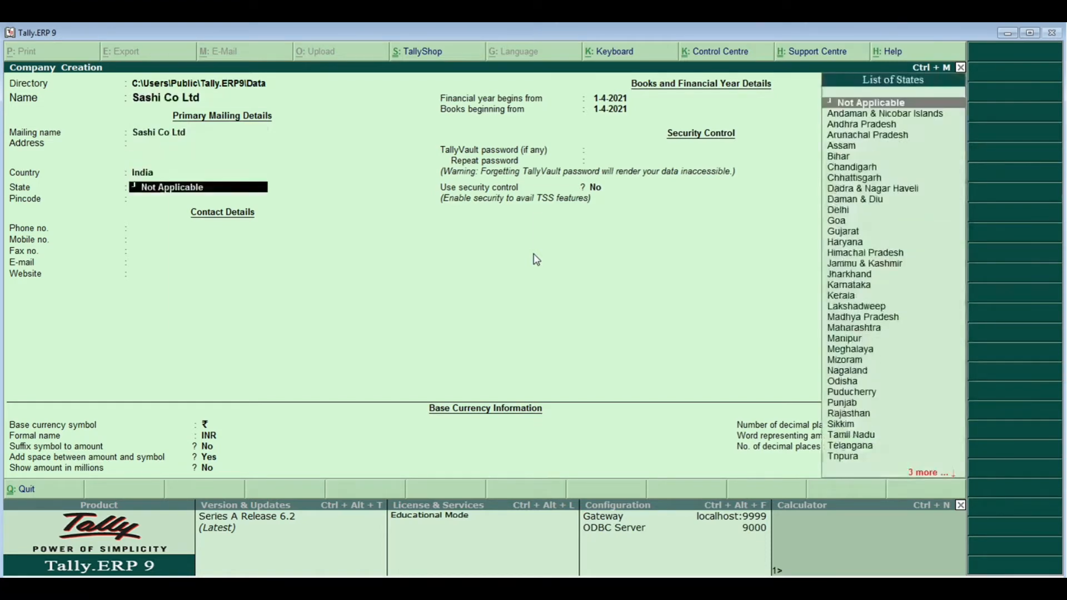
Set the company's state to Andhra Pradesh, leave the pincode and contact details blank, and save the company
{"action": "key", "text": "Down"}
{"action": "key", "text": "Down"}
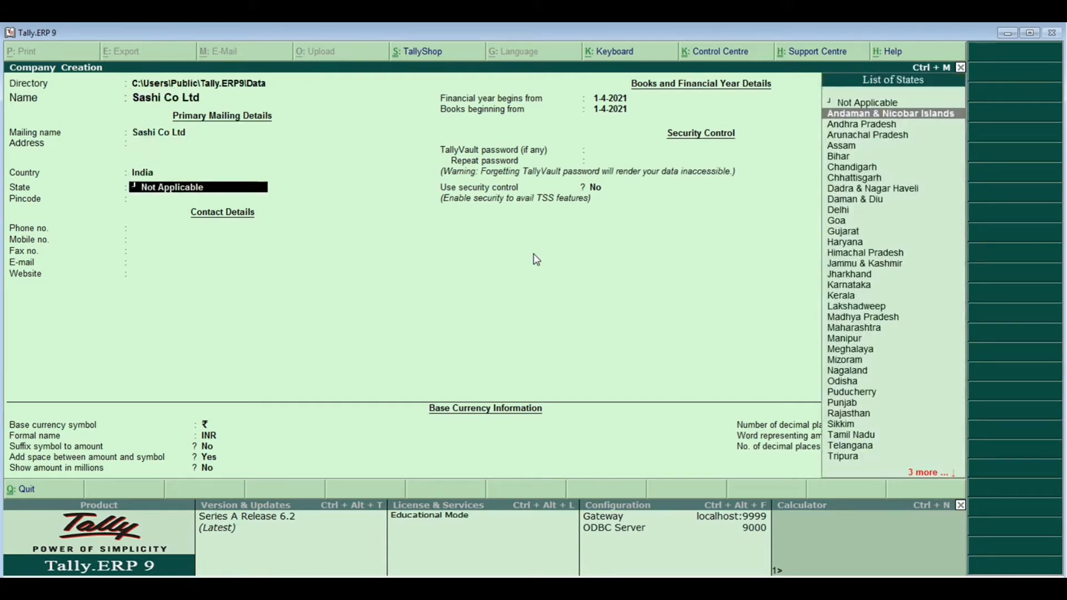
{"action": "key", "text": "Return"}
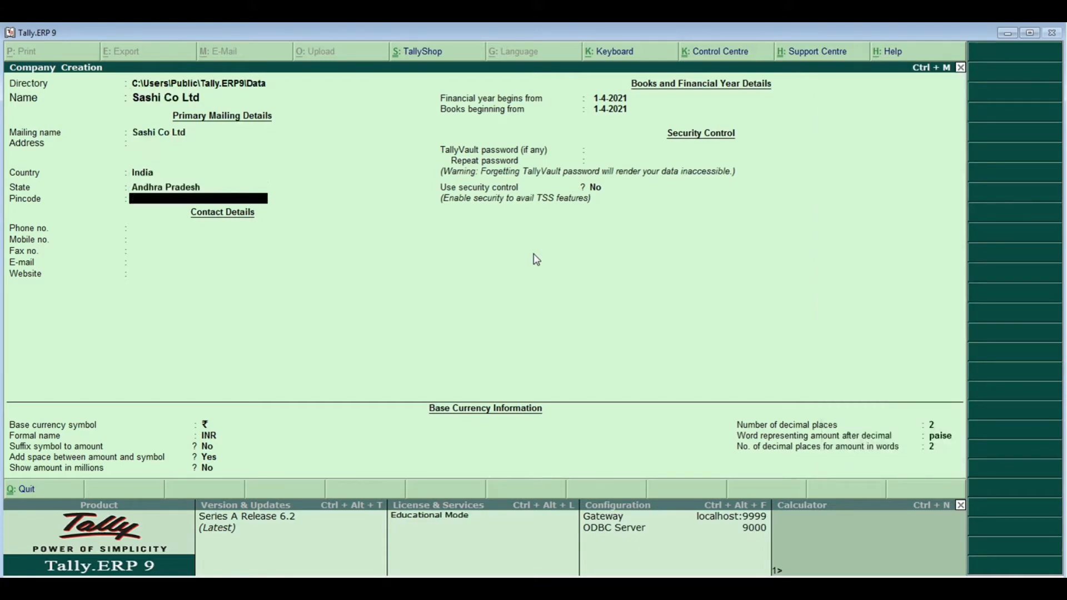
{"action": "key", "text": "Return"}
{"action": "key", "text": "Return"}
{"action": "key", "text": "Return"}
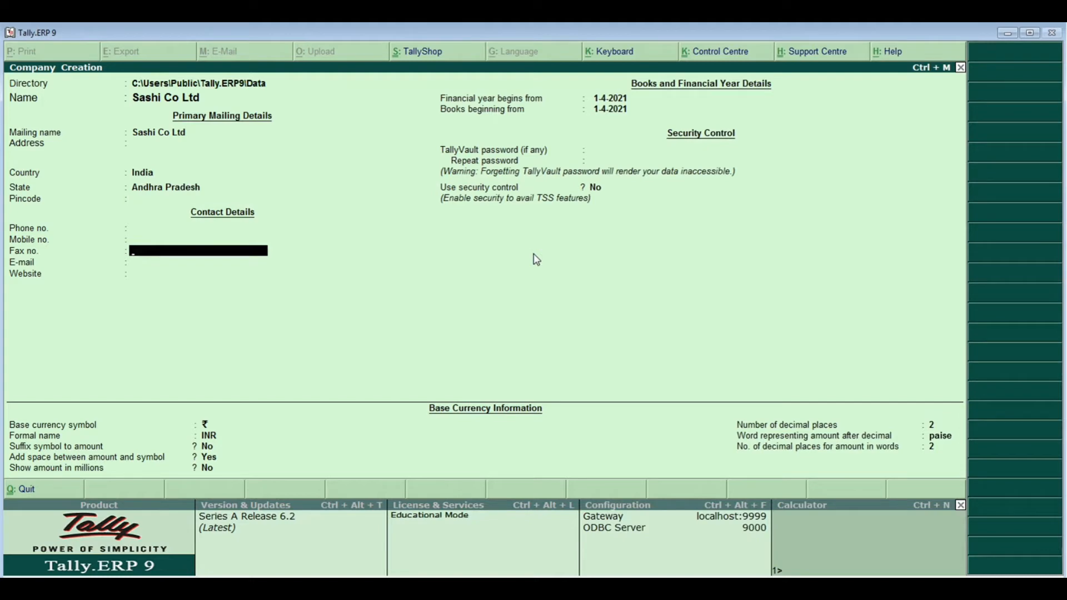
{"action": "key", "text": "ctrl+a"}
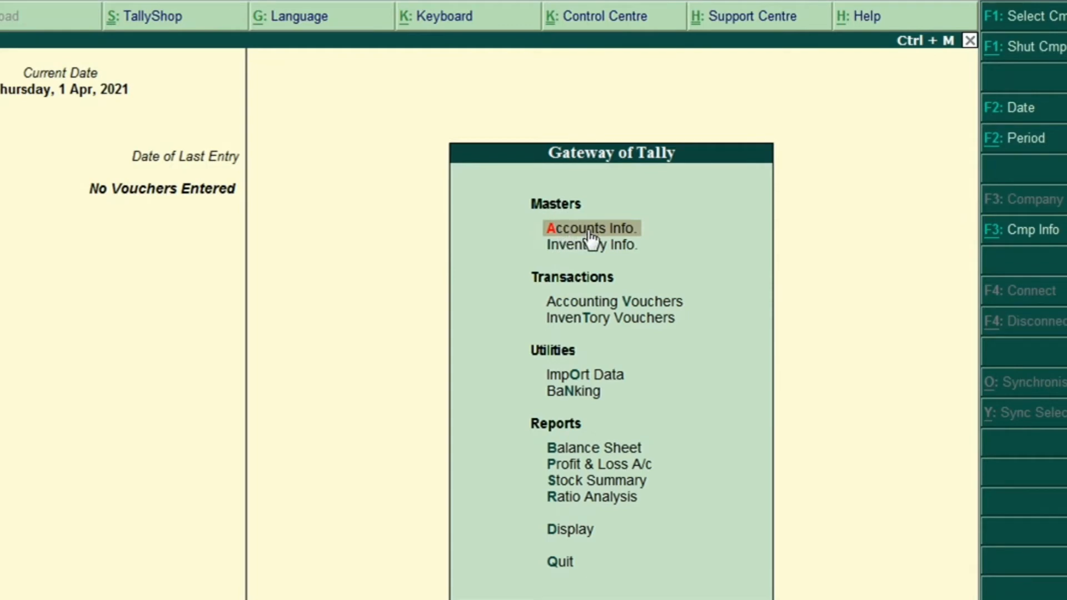
Start multiple ledger creation under All Items and add an AXIS Bank ledger under Bank Accounts without an opening balance
{"action": "left_click", "coordinate": [590, 234]}
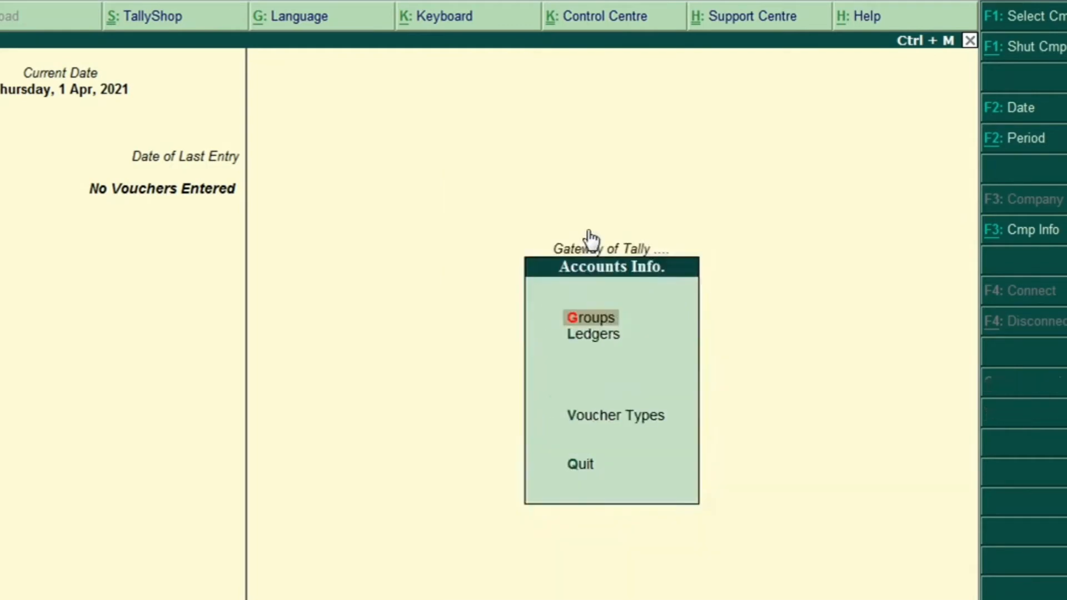
{"action": "left_click", "coordinate": [585, 343]}
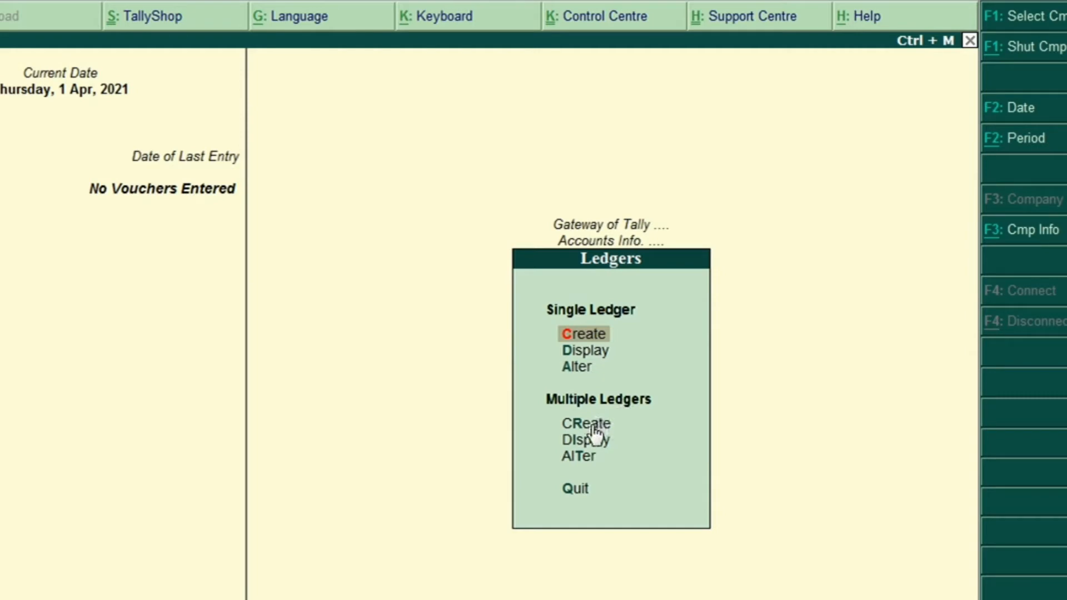
{"action": "left_click", "coordinate": [595, 425]}
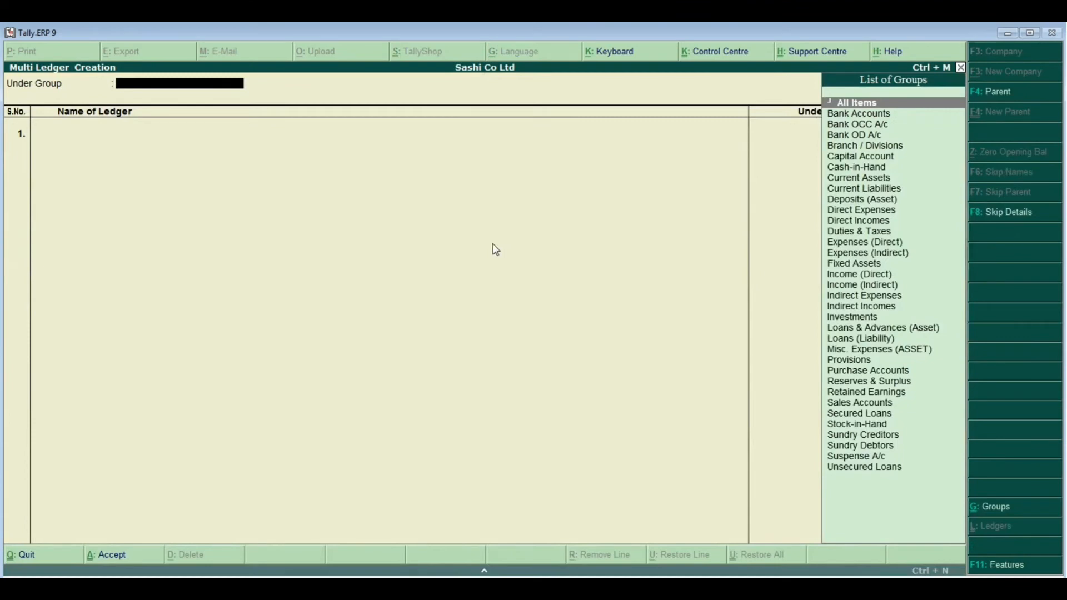
{"action": "key", "text": "Return"}
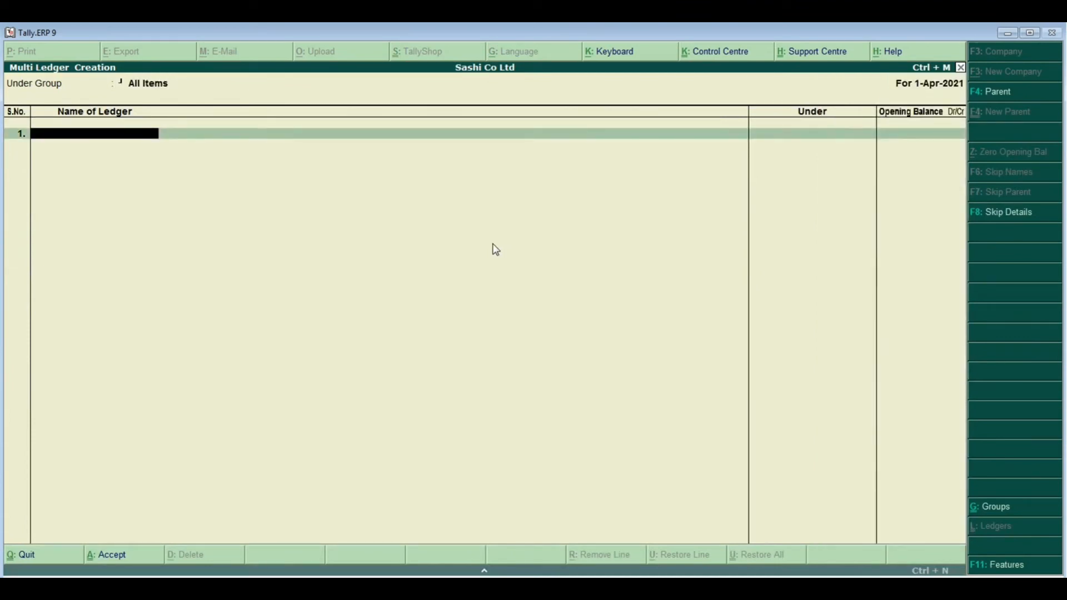
{"action": "type", "text": "AXIS B"}
{"action": "key", "text": "BackSpace"}
{"action": "type", "text": "Bank"}
{"action": "key", "text": "Return"}
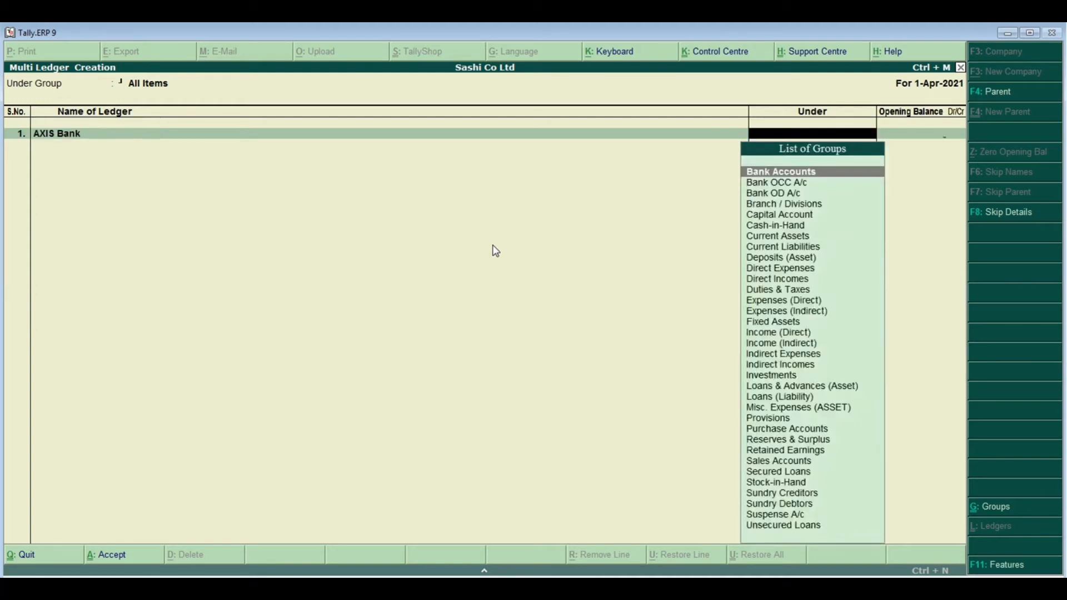
{"action": "key", "text": "Return"}
{"action": "key", "text": "Return"}
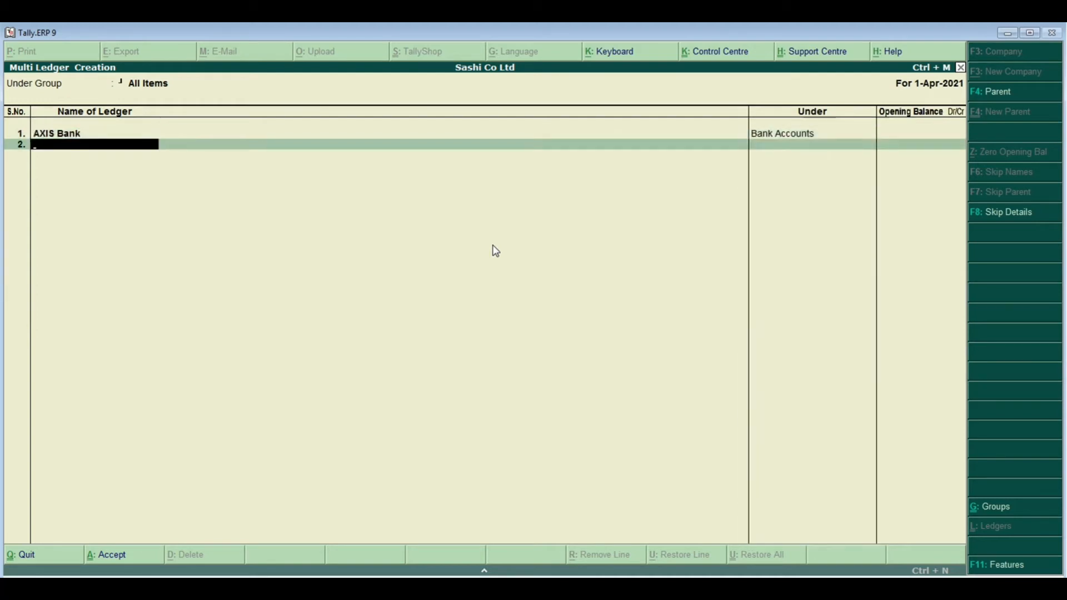
Add ledgers for SBI Bank and HDFC Bank under Bank Accounts, without opening balances
{"action": "type", "text": "SBI Bank"}
{"action": "key", "text": "Return"}
{"action": "key", "text": "Return"}
{"action": "key", "text": "Return"}
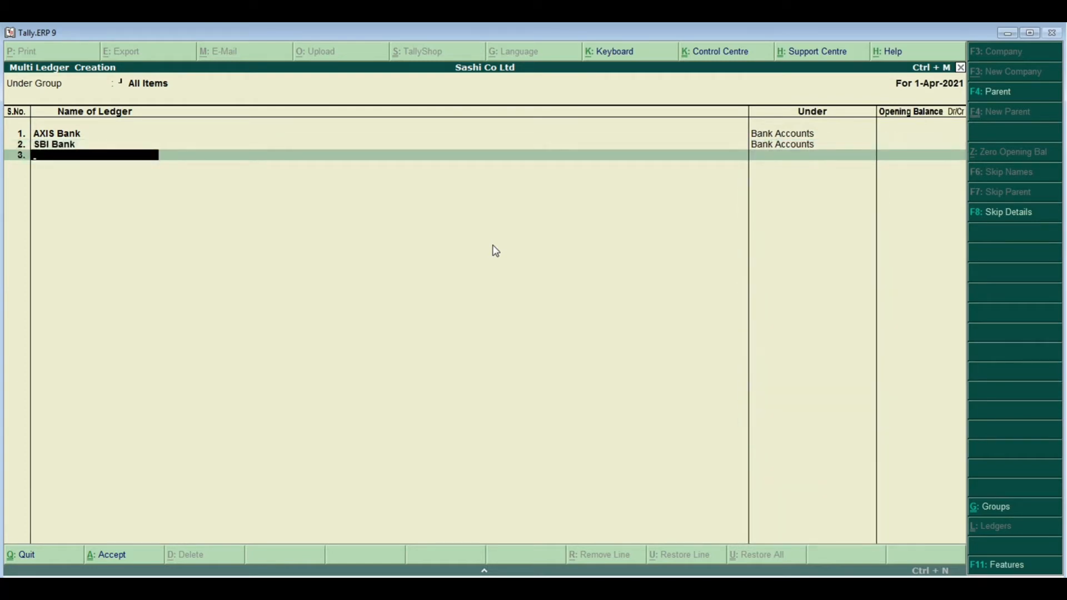
{"action": "type", "text": "HDFC Bank"}
{"action": "key", "text": "Return"}
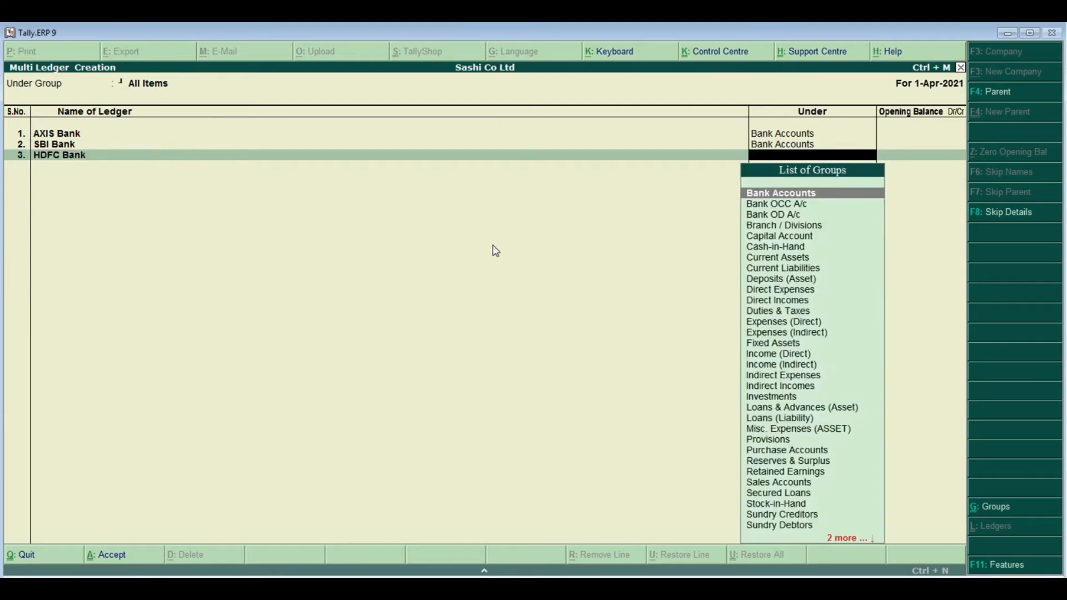
{"action": "key", "text": "Return"}
{"action": "key", "text": "Return"}
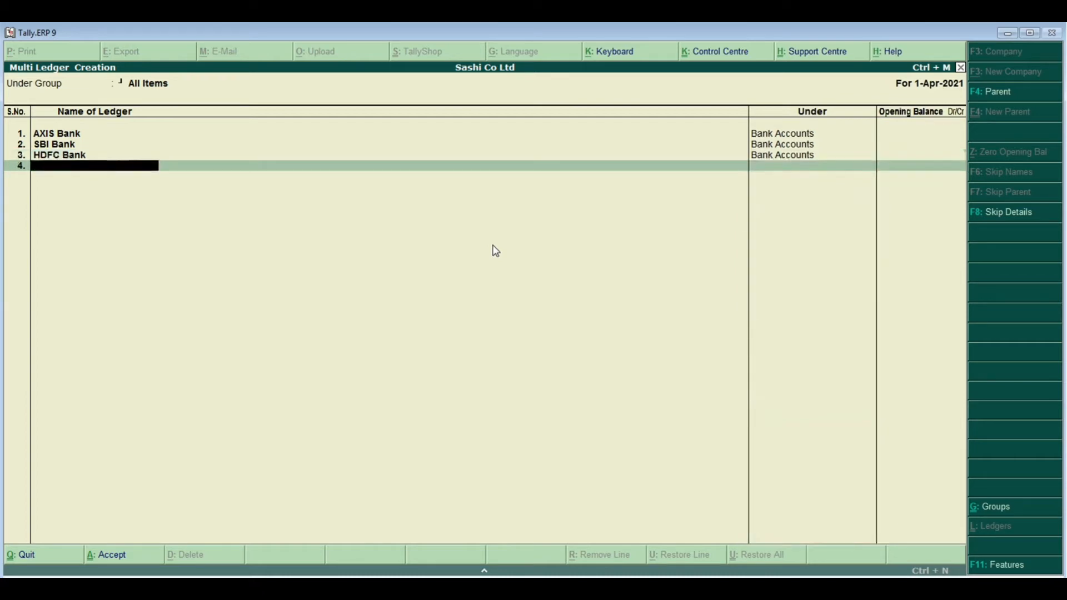
Add an ANDHRA Bank ledger under Bank Accounts without an opening balance and save all the new ledgers
{"action": "type", "text": "ANDHRA Bank"}
{"action": "key", "text": "Return"}
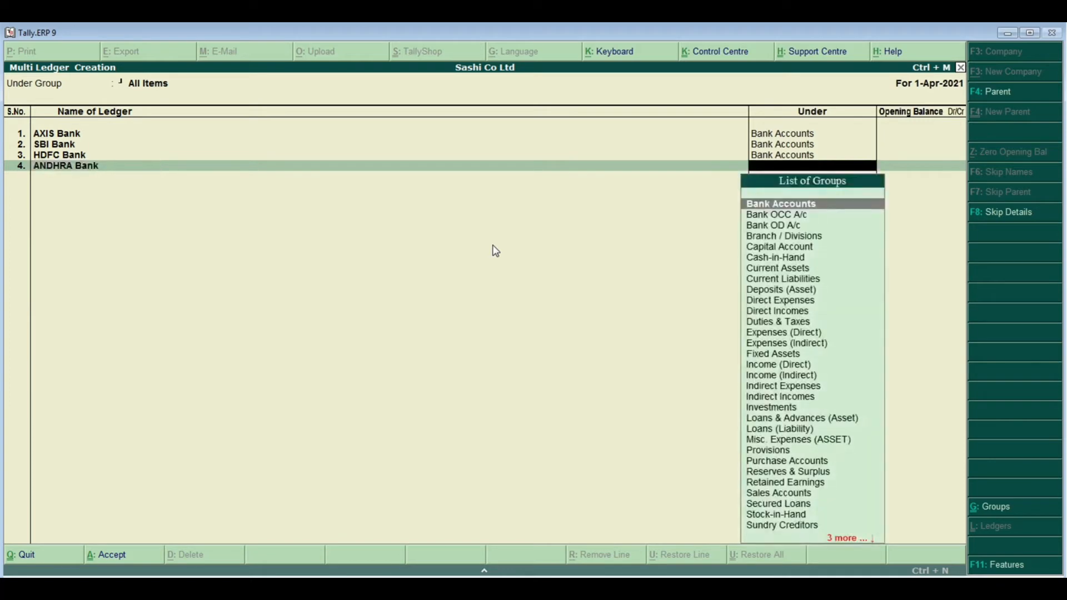
{"action": "key", "text": "Return"}
{"action": "key", "text": "Return"}
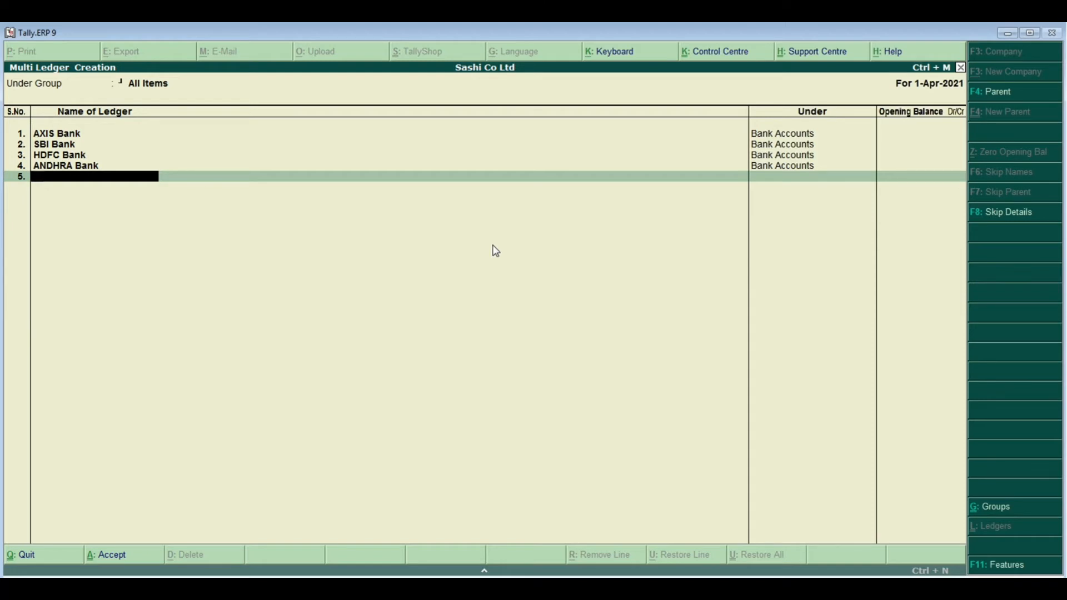
{"action": "key", "text": "Return"}
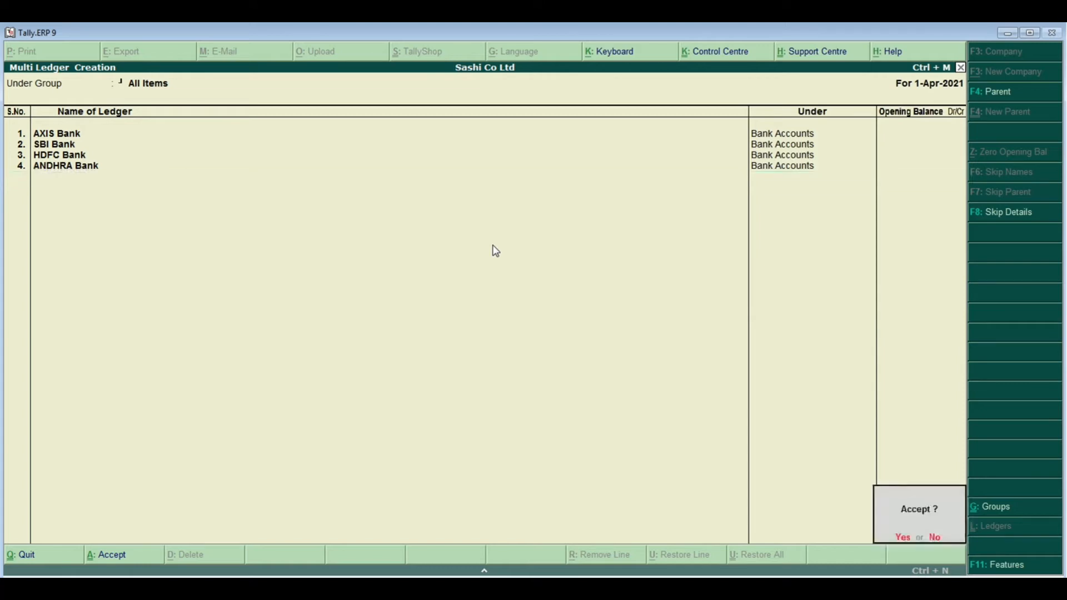
{"action": "key", "text": "Return"}
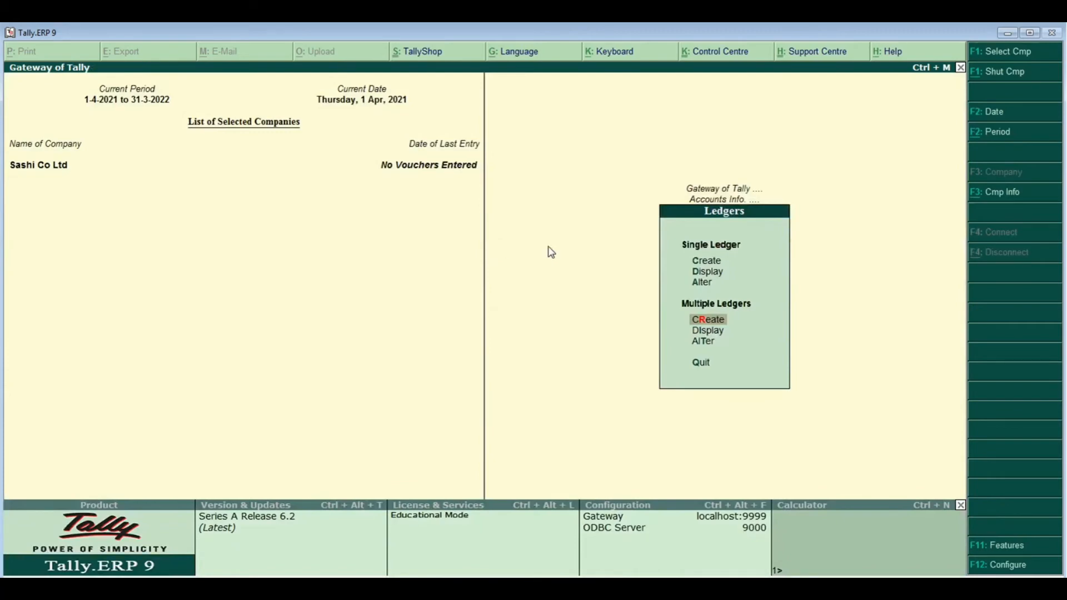
Check the company's list of ledgers, and return to the Gateway of Tally
{"action": "left_click", "coordinate": [700, 272]}
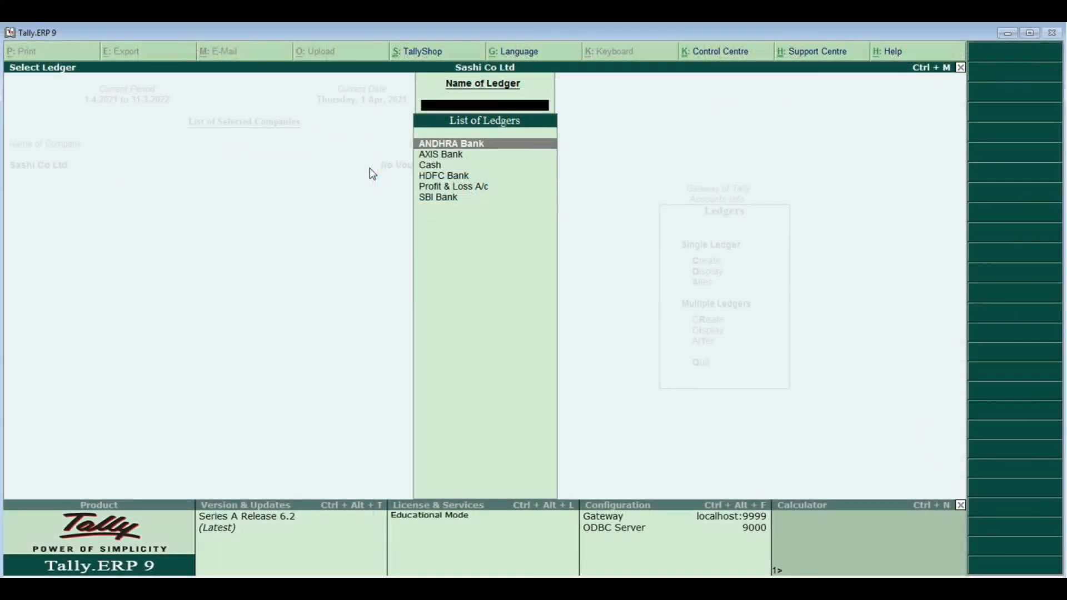
{"action": "key", "text": "Escape"}
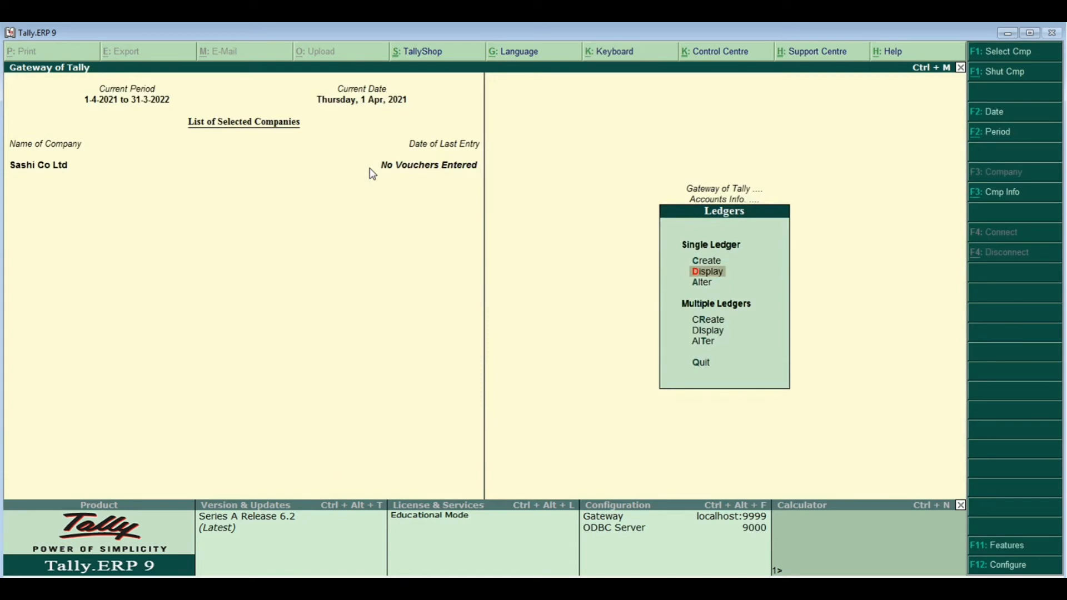
{"action": "key", "text": "Escape"}
{"action": "key", "text": "Escape"}
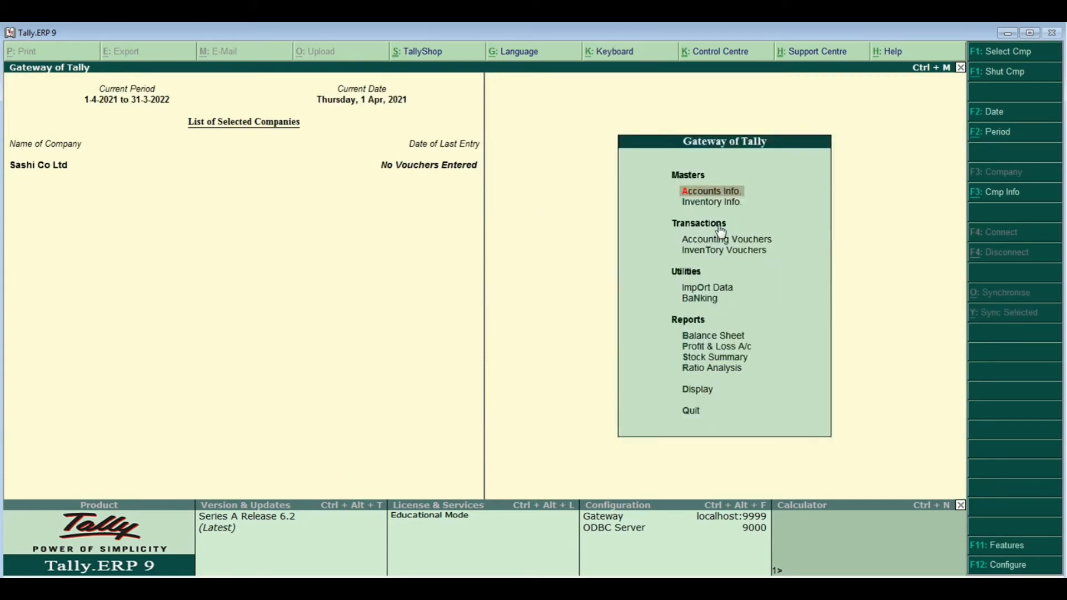
Start a Contra voucher and credit the Cash ledger with 2,00,000
{"action": "left_click", "coordinate": [747, 245]}
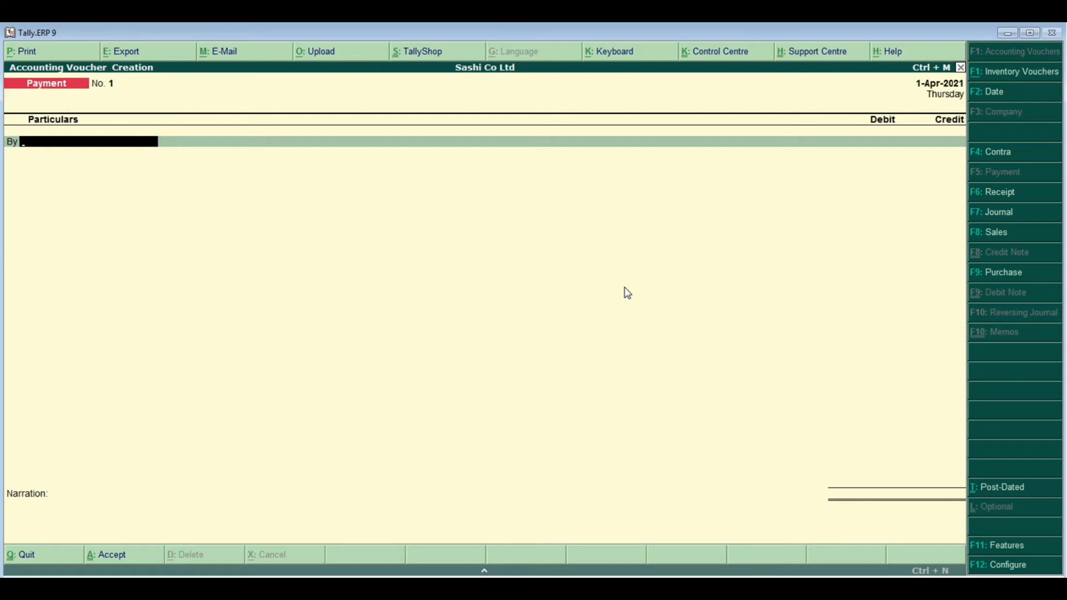
{"action": "key", "text": "F4"}
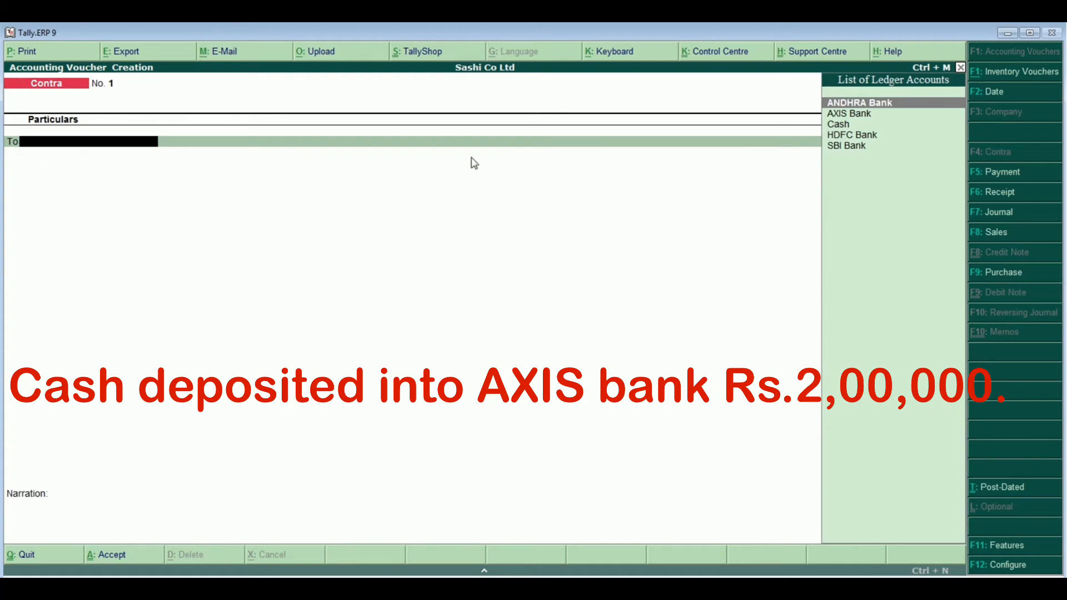
{"action": "key", "text": "Down"}
{"action": "key", "text": "Down"}
{"action": "key", "text": "Return"}
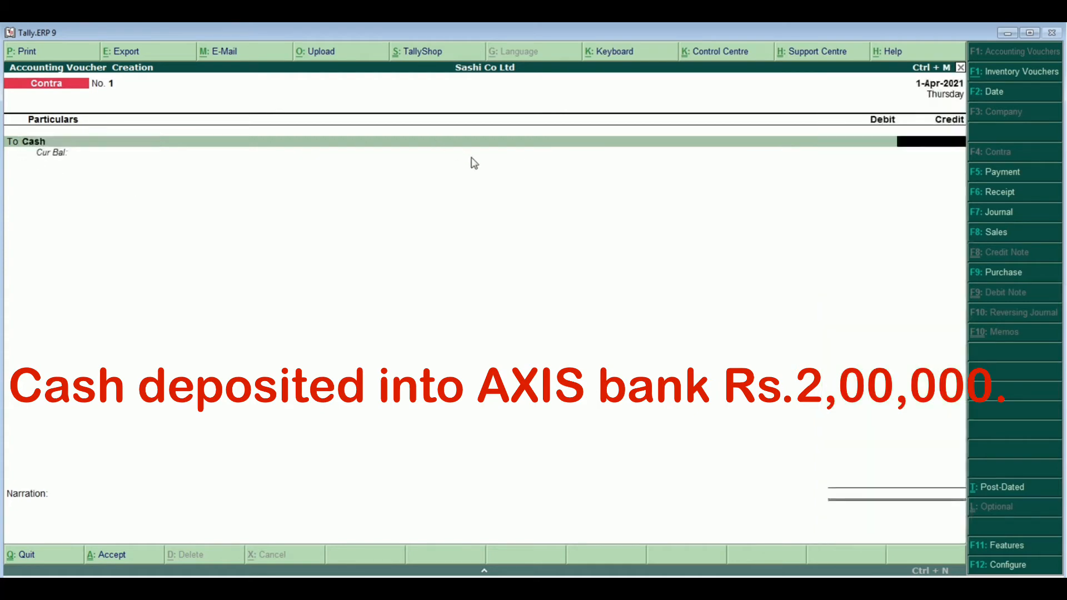
{"action": "type", "text": "200000"}
{"action": "key", "text": "Return"}
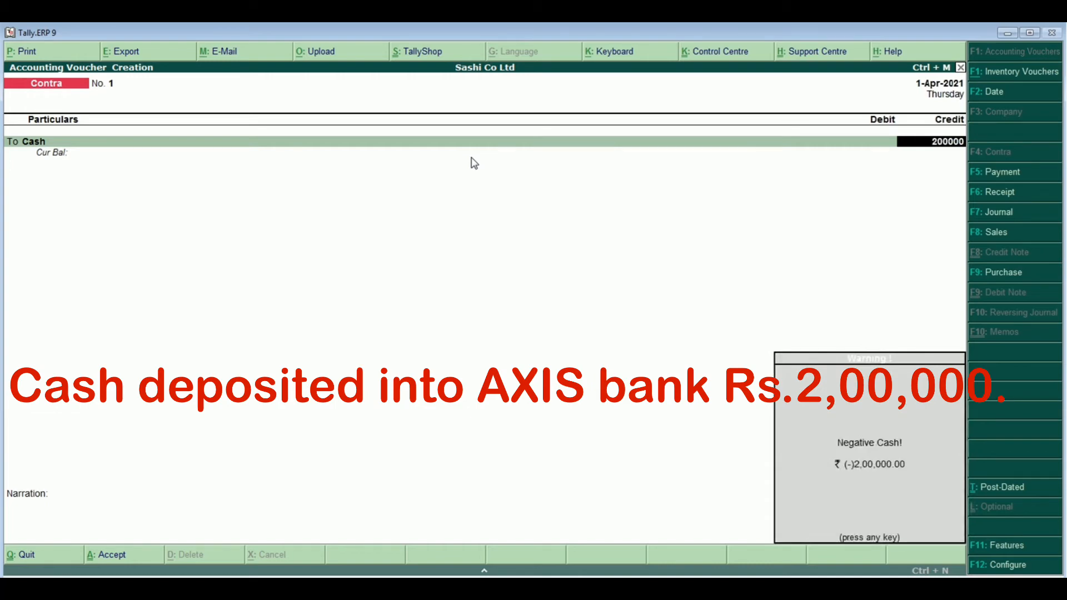
{"action": "key", "text": "Return"}
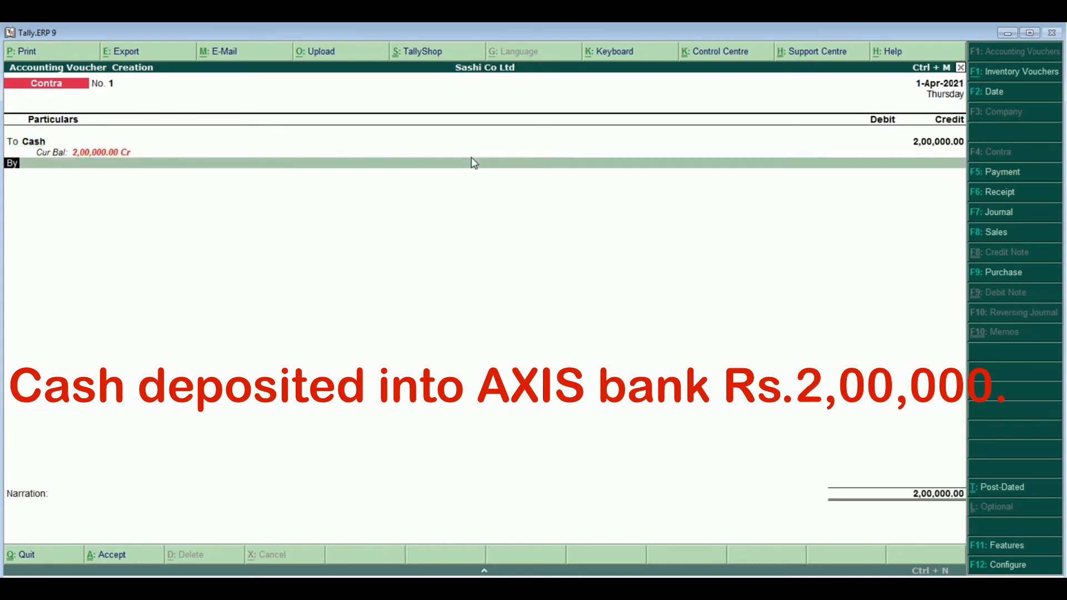
Debit the AXIS Bank ledger with 2,00,000 in the Contra voucher
{"action": "key", "text": "Return"}
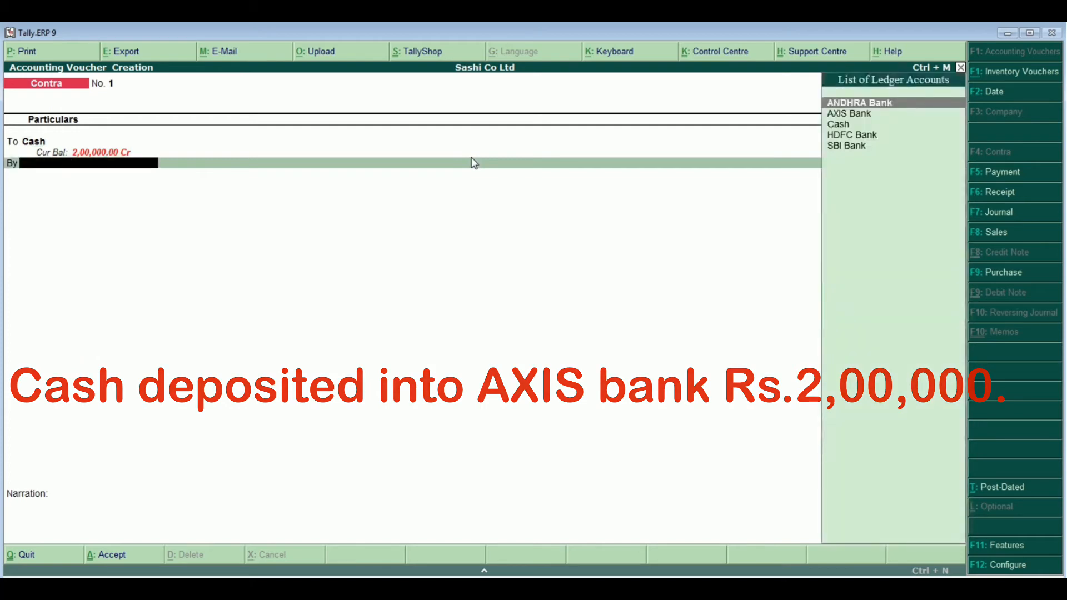
{"action": "key", "text": "Down"}
{"action": "key", "text": "Return"}
{"action": "key", "text": "Return"}
Allocate the AXIS Bank amount as a Cash transaction, leaving denominations, instrument number and bank blank, and save the voucher without a narration
{"action": "key", "text": "Return"}
{"action": "key", "text": "Return"}
{"action": "key", "text": "Return"}
{"action": "key", "text": "Return"}
{"action": "key", "text": "Return"}
{"action": "key", "text": "Return"}
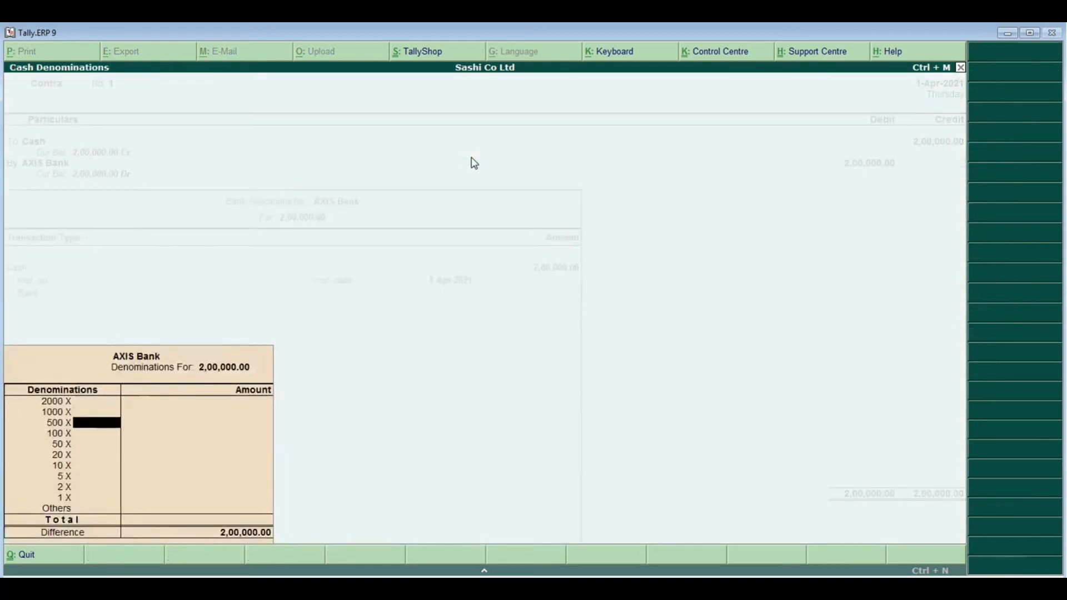
{"action": "key", "text": "Return"}
{"action": "key", "text": "Return"}
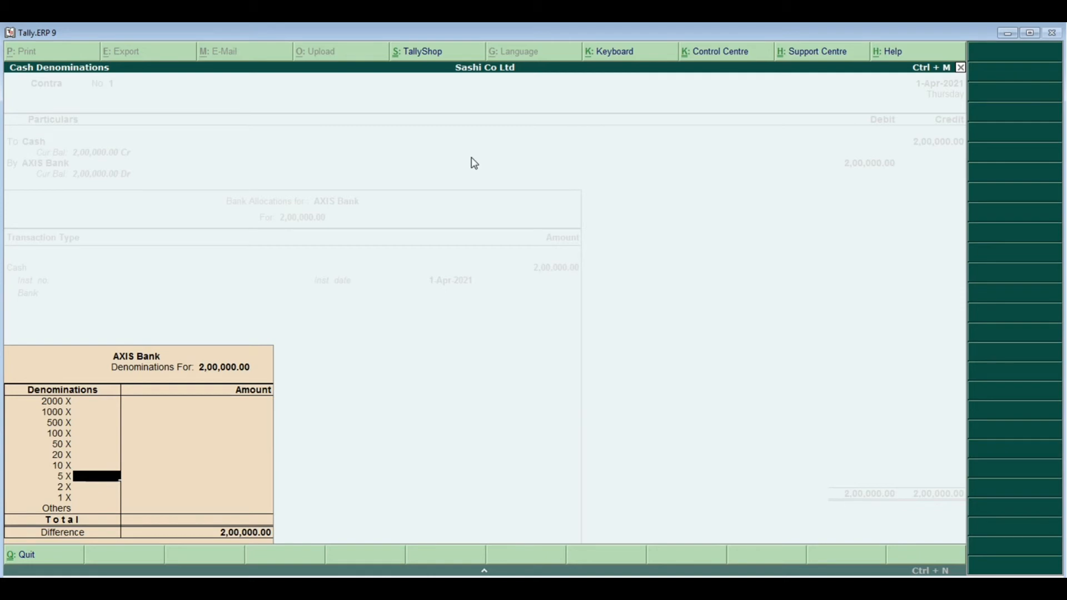
{"action": "key", "text": "Return"}
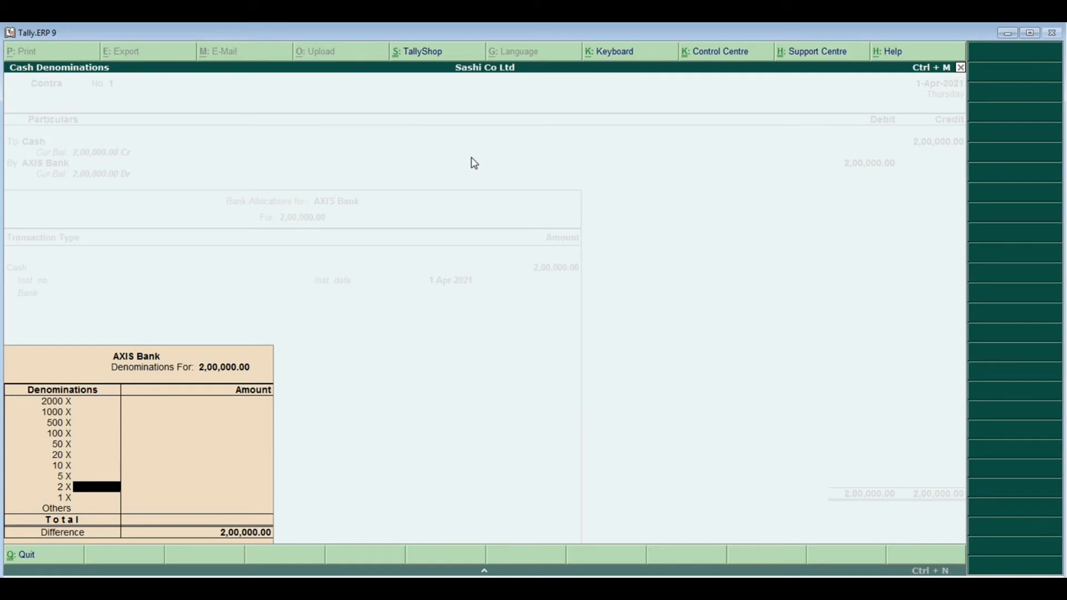
{"action": "key", "text": "Return"}
{"action": "key", "text": "Return"}
{"action": "key", "text": "Return"}
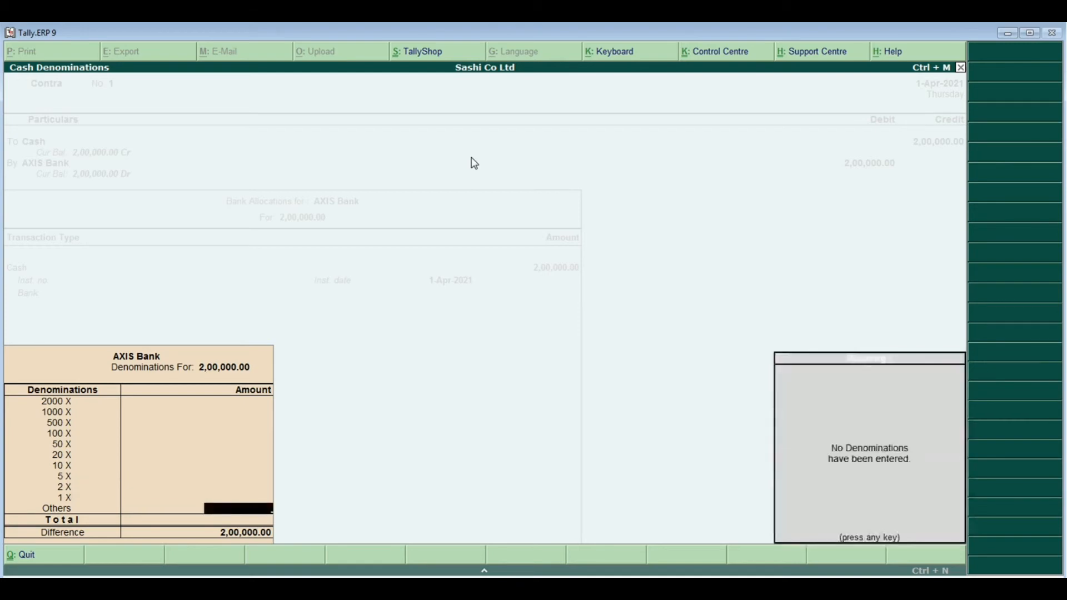
{"action": "key", "text": "Return"}
{"action": "key", "text": "Return"}
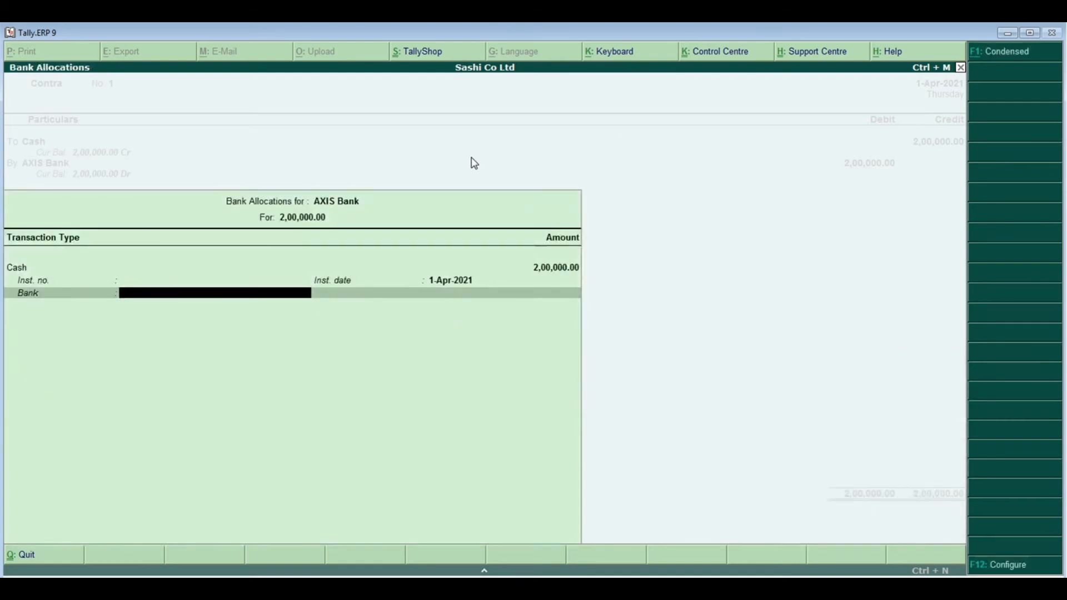
{"action": "key", "text": "Return"}
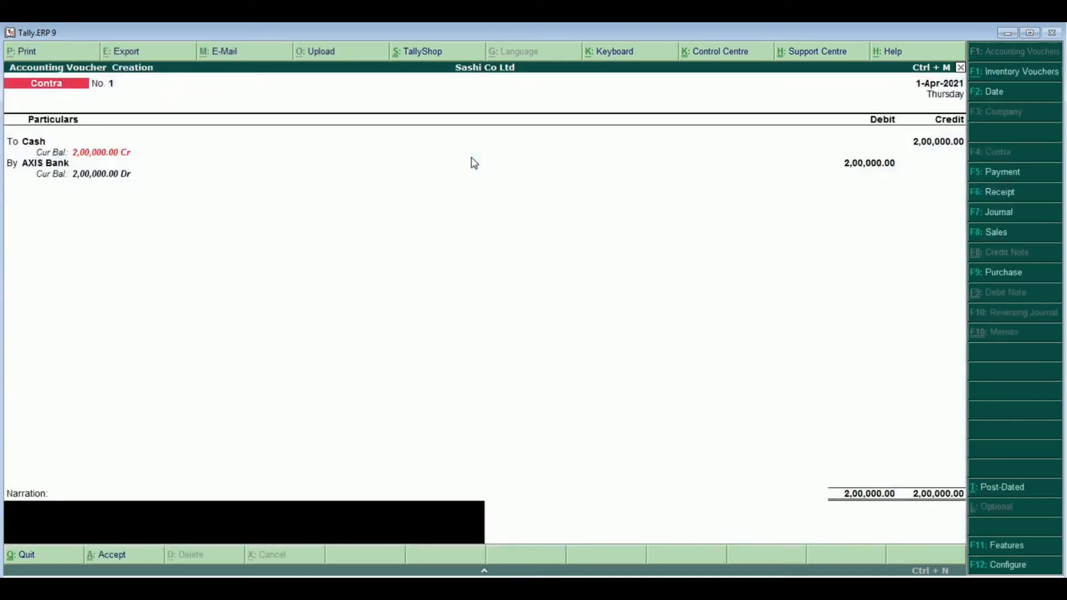
{"action": "key", "text": "Return"}
{"action": "key", "text": "Return"}
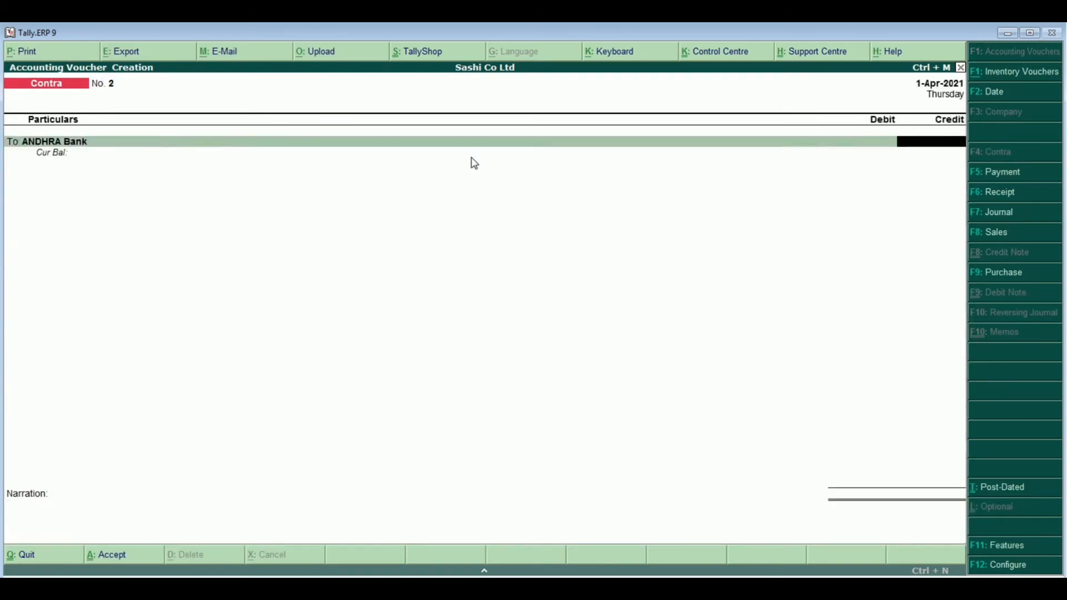
Replace ANDHRA Bank with HDFC Bank as the credited ledger in the second Contra voucher and credit it with 50,000
{"action": "key", "text": "BackSpace"}
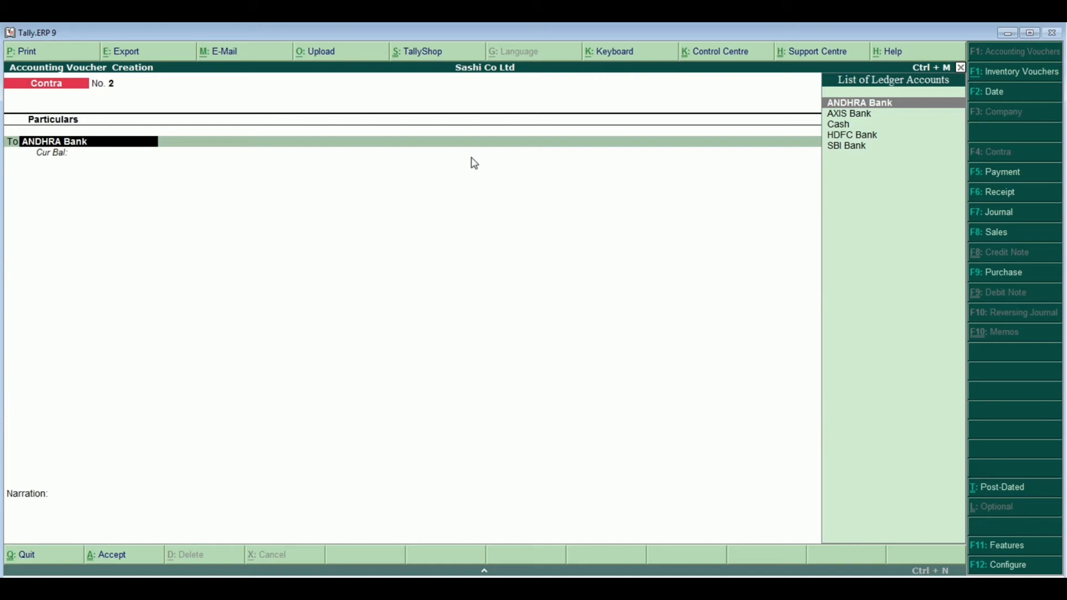
{"action": "key", "text": "Down"}
{"action": "key", "text": "Down"}
{"action": "key", "text": "Down"}
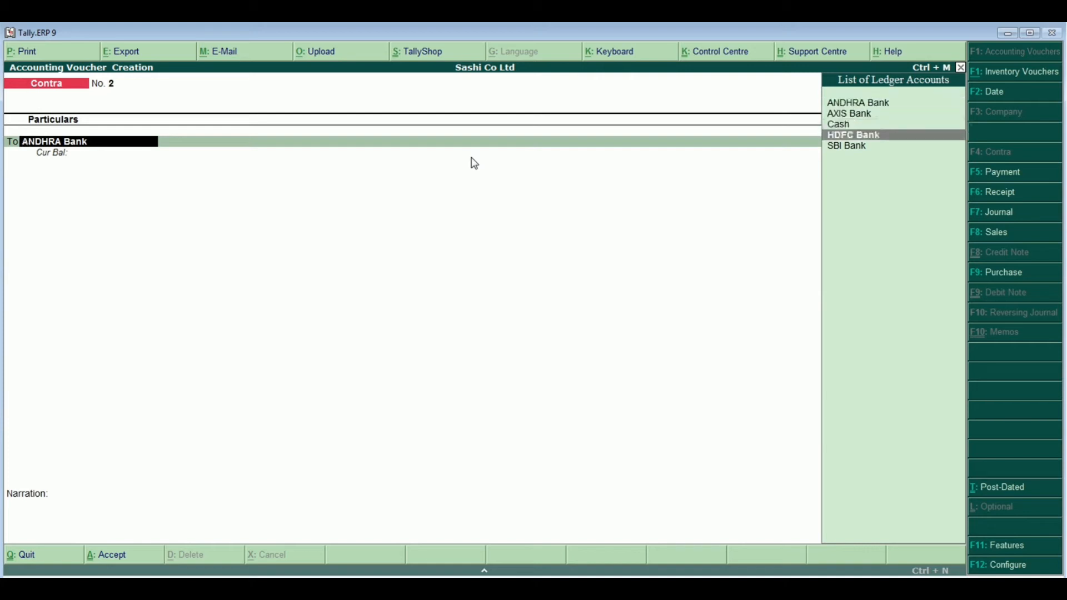
{"action": "key", "text": "Return"}
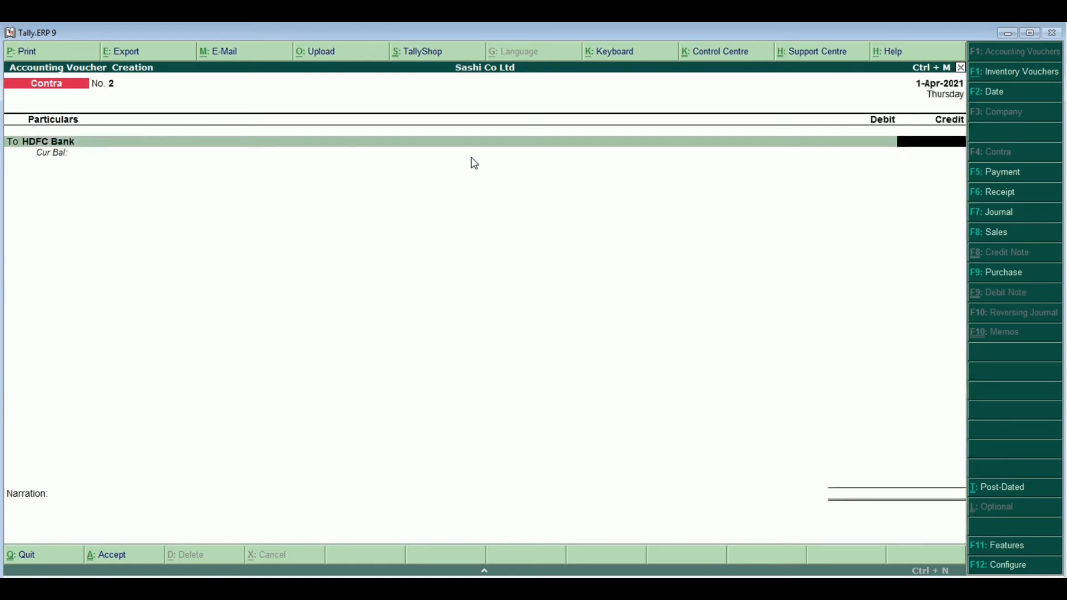
{"action": "type", "text": "50000"}
{"action": "key", "text": "Return"}
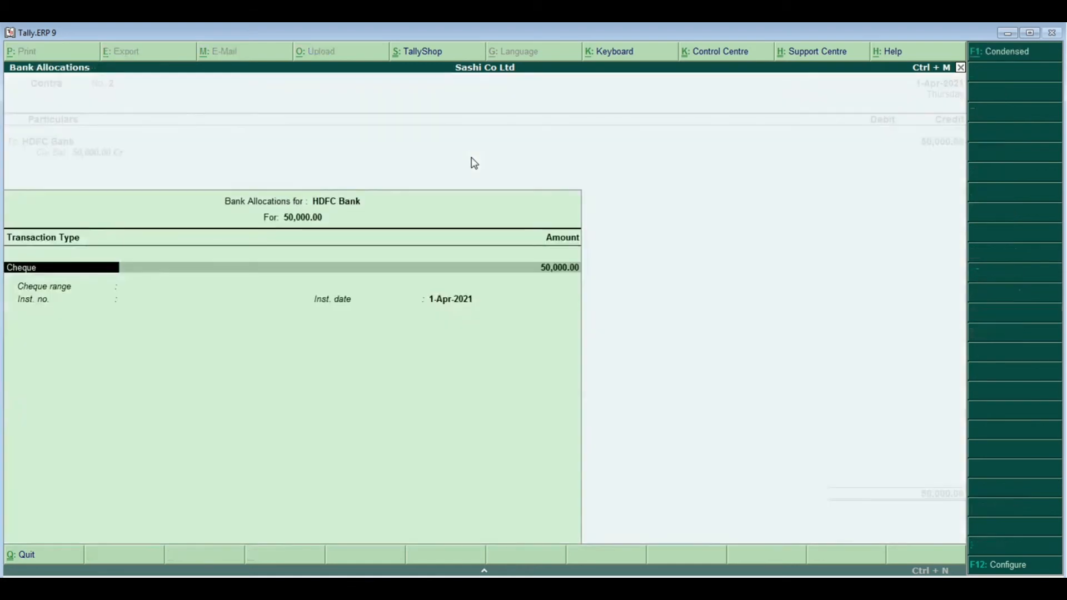
Allocate the HDFC Bank 50,000 as a Cheque dated 1-Apr-2021, leaving the instrument number blank
{"action": "key", "text": "Return"}
{"action": "key", "text": "Return"}
{"action": "key", "text": "Return"}
{"action": "key", "text": "Return"}
{"action": "key", "text": "Return"}
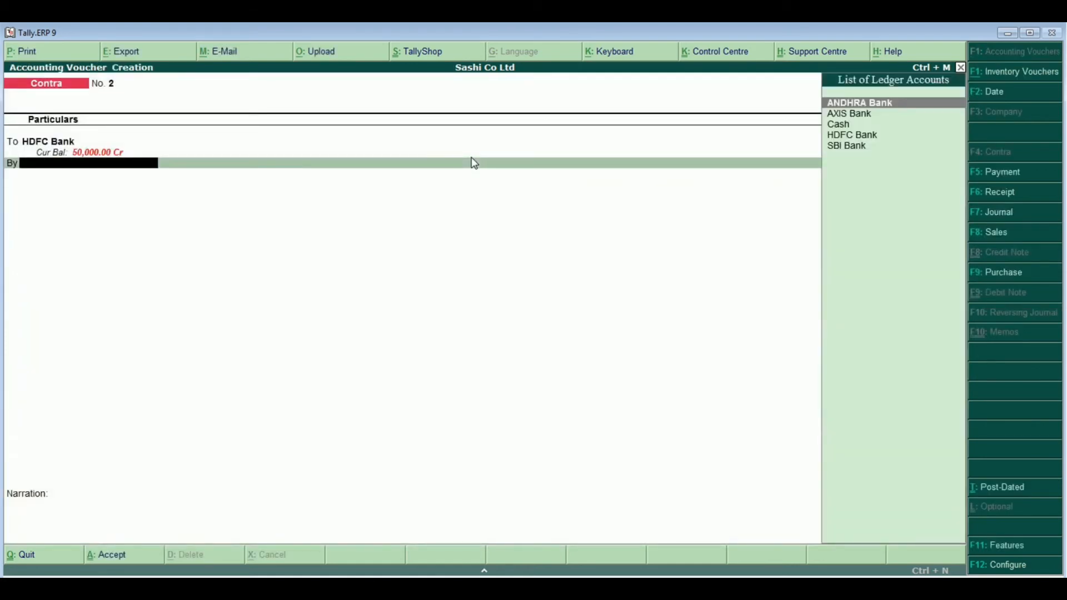
Debit the Cash ledger with 50,000 and save the Contra voucher without a narration
{"action": "key", "text": "Down"}
{"action": "key", "text": "Down"}
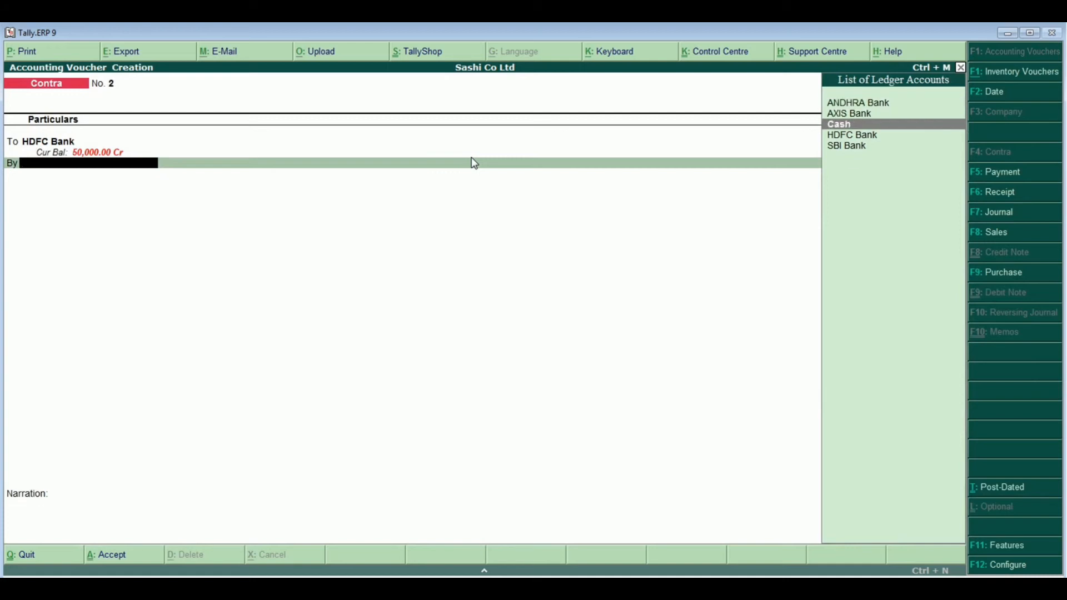
{"action": "key", "text": "Return"}
{"action": "key", "text": "Return"}
{"action": "key", "text": "Return"}
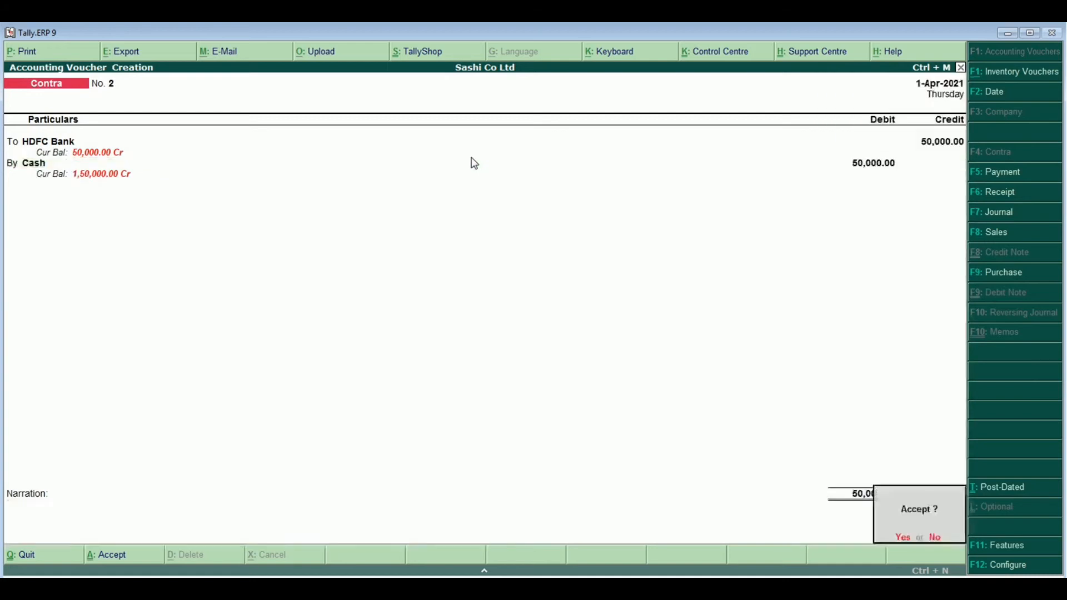
{"action": "key", "text": "ctrl+a"}
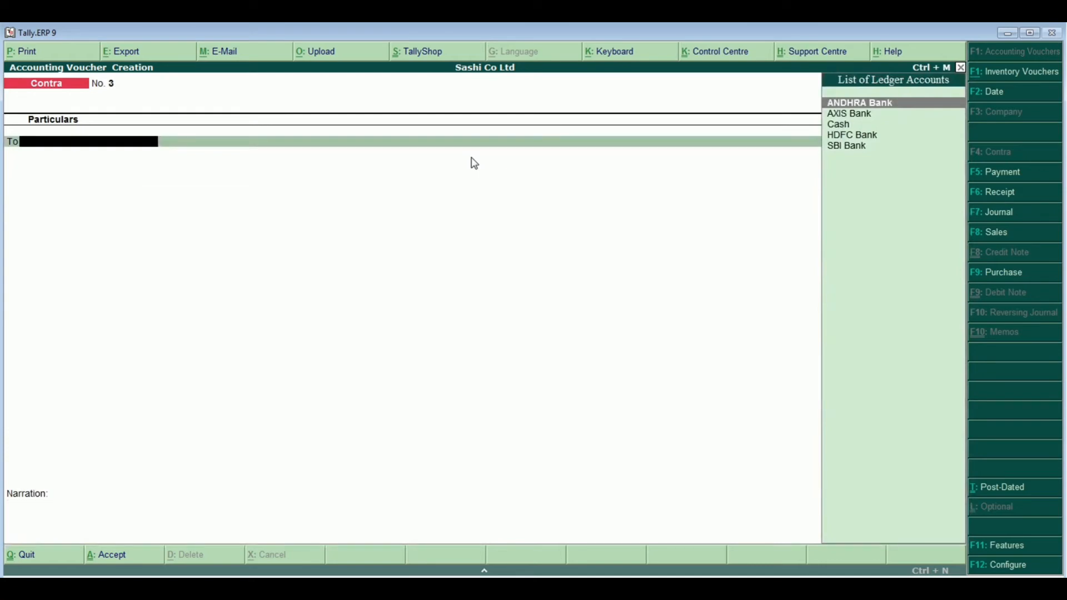
Check the third transaction in the Word document, return to Tally, and credit HDFC Bank with 3,00,000 in the new Contra voucher
{"action": "key", "text": "alt+Tab"}
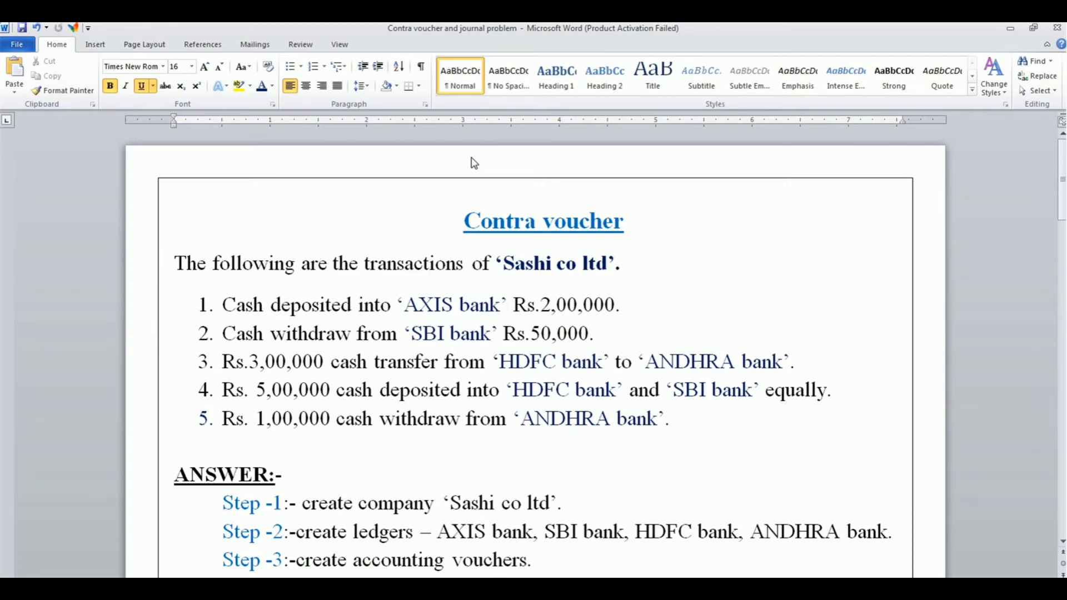
{"action": "key", "text": "alt+Tab"}
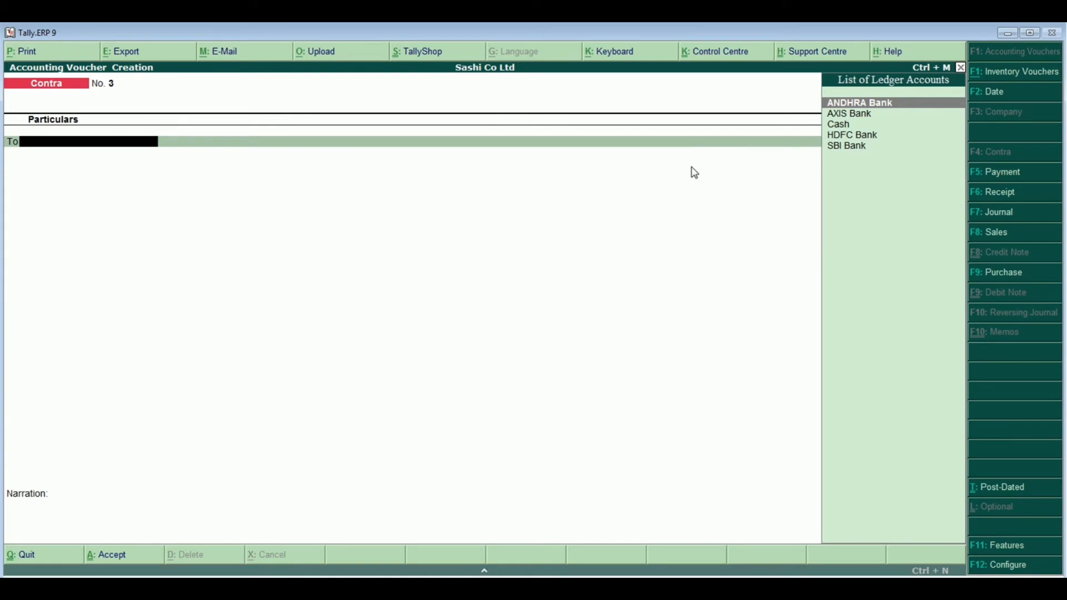
{"action": "key", "text": "Down"}
{"action": "key", "text": "Down"}
{"action": "key", "text": "Down"}
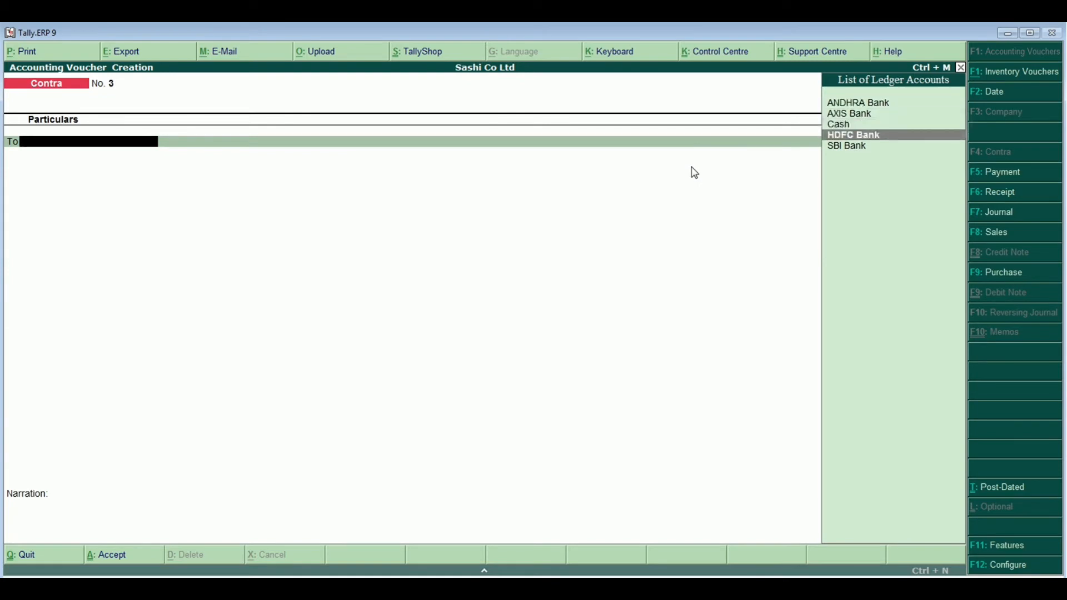
{"action": "key", "text": "Return"}
{"action": "type", "text": "300000"}
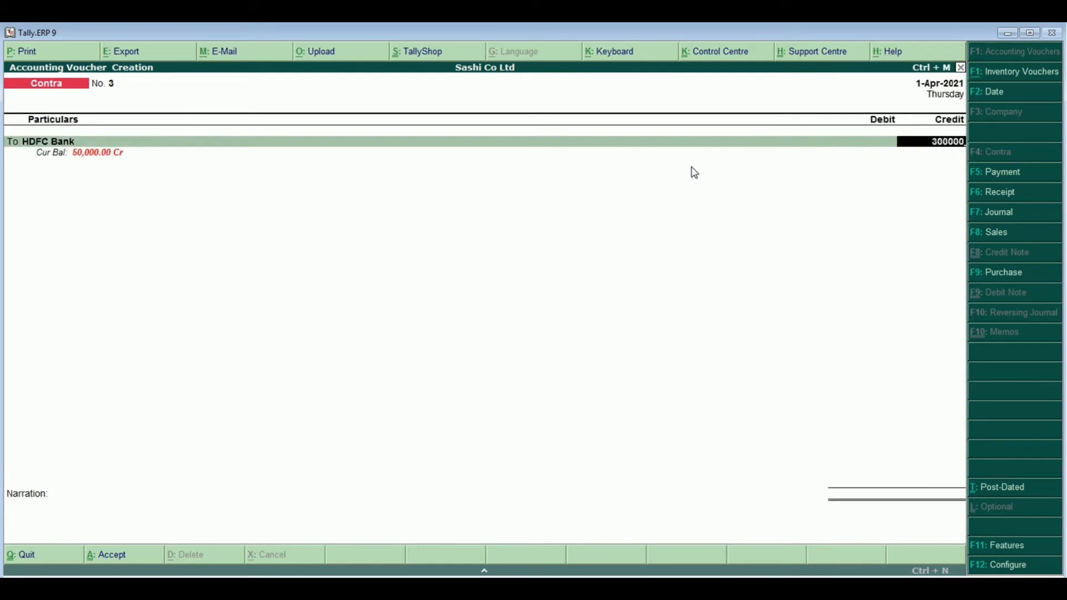
{"action": "key", "text": "Return"}
Allocate the HDFC Bank 3,00,000 as a Cheque dated 1-Apr-2021 with cheque range Not Applicable and no instrument number
{"action": "key", "text": "Return"}
{"action": "key", "text": "Return"}
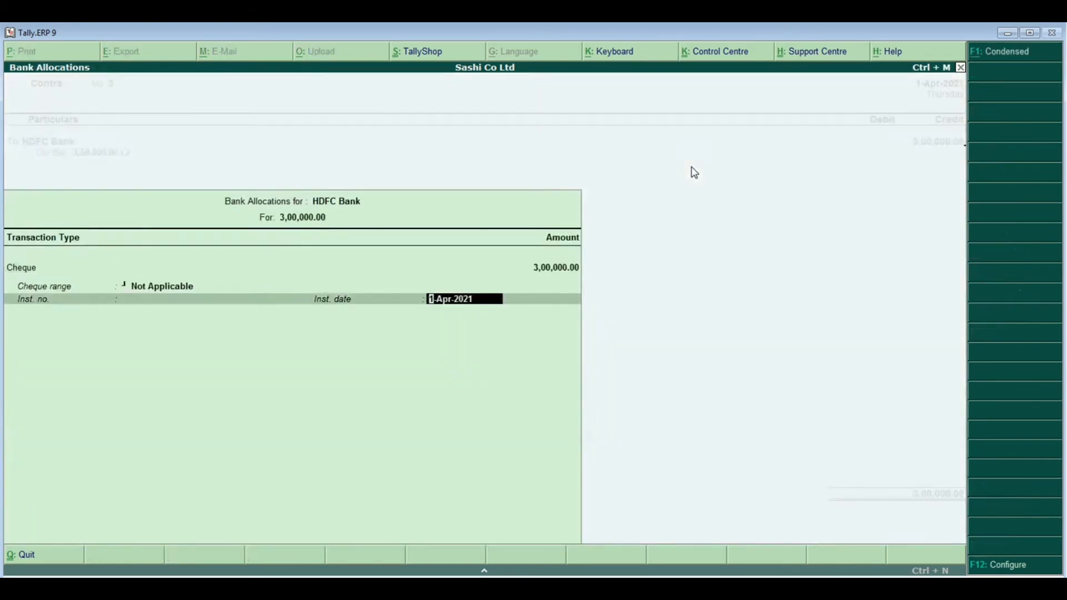
{"action": "key", "text": "Return"}
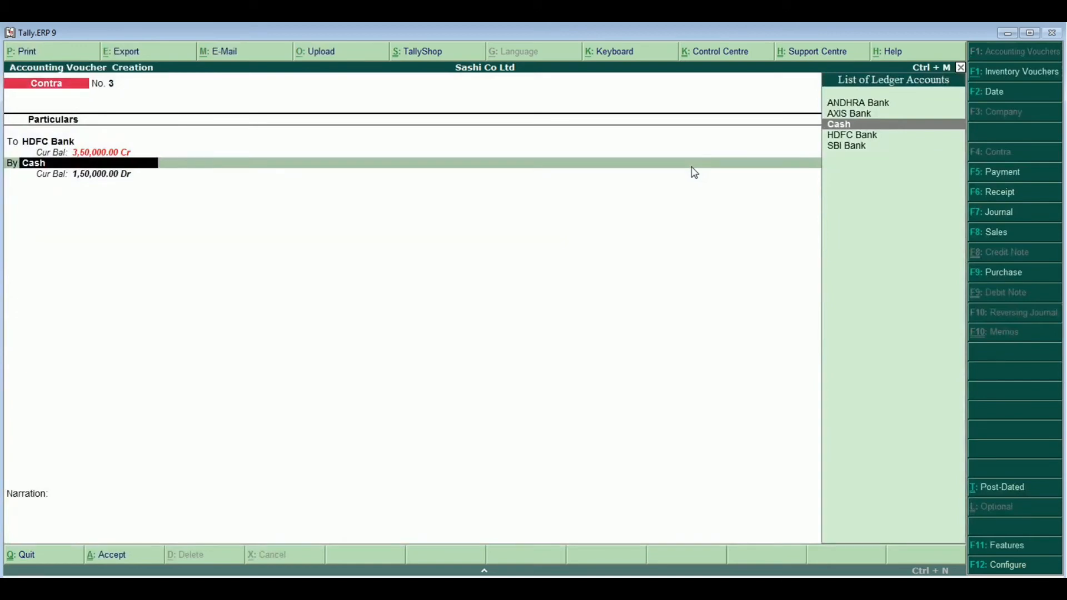
Debit the ANDHRA Bank ledger with 3,00,000 using the default bank allocation, and save the Contra voucher without a narration
{"action": "key", "text": "Up"}
{"action": "key", "text": "Up"}
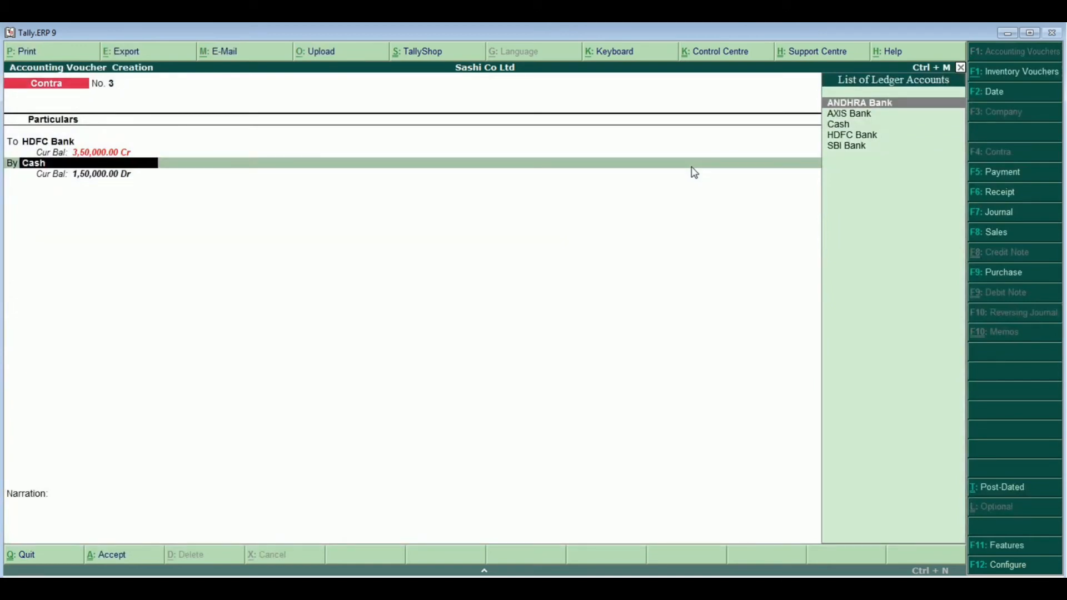
{"action": "key", "text": "Return"}
{"action": "key", "text": "Return"}
{"action": "key", "text": "Return"}
{"action": "key", "text": "Return"}
{"action": "key", "text": "Return"}
{"action": "key", "text": "Return"}
{"action": "key", "text": "Return"}
{"action": "key", "text": "Return"}
{"action": "key", "text": "Return"}
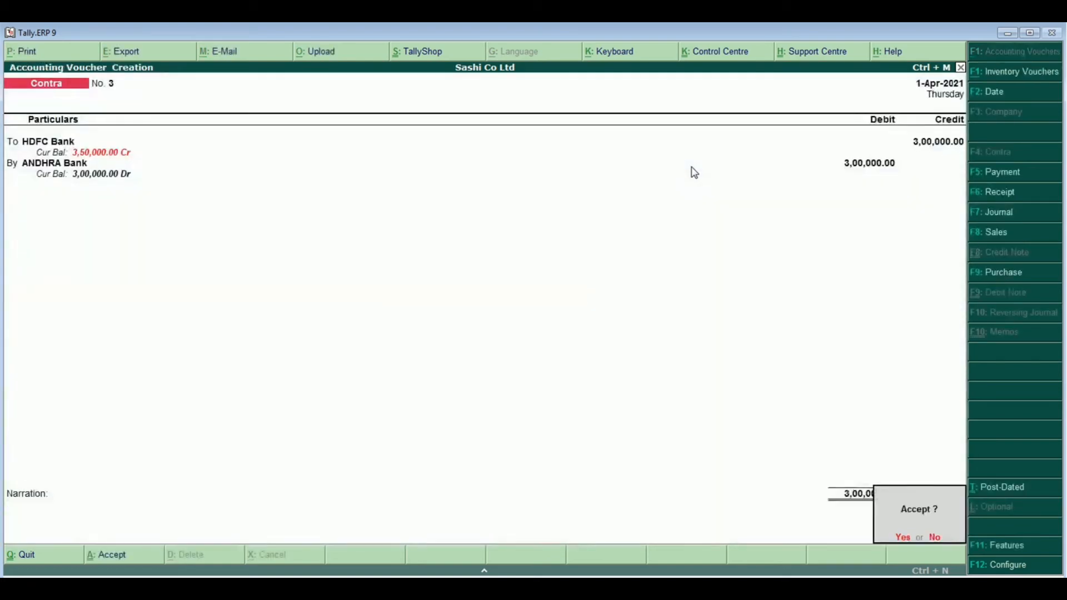
{"action": "key", "text": "Return"}
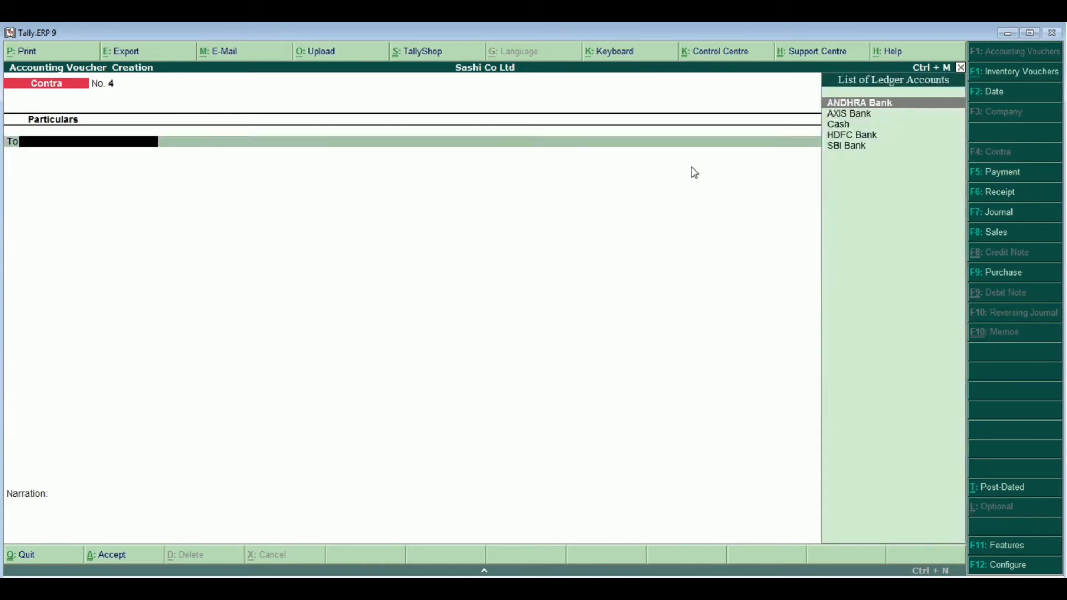
Check the fourth transaction in the Word document, return to Tally, and credit Cash with 5,00,000 in the new Contra voucher
{"action": "key", "text": "alt+Tab"}
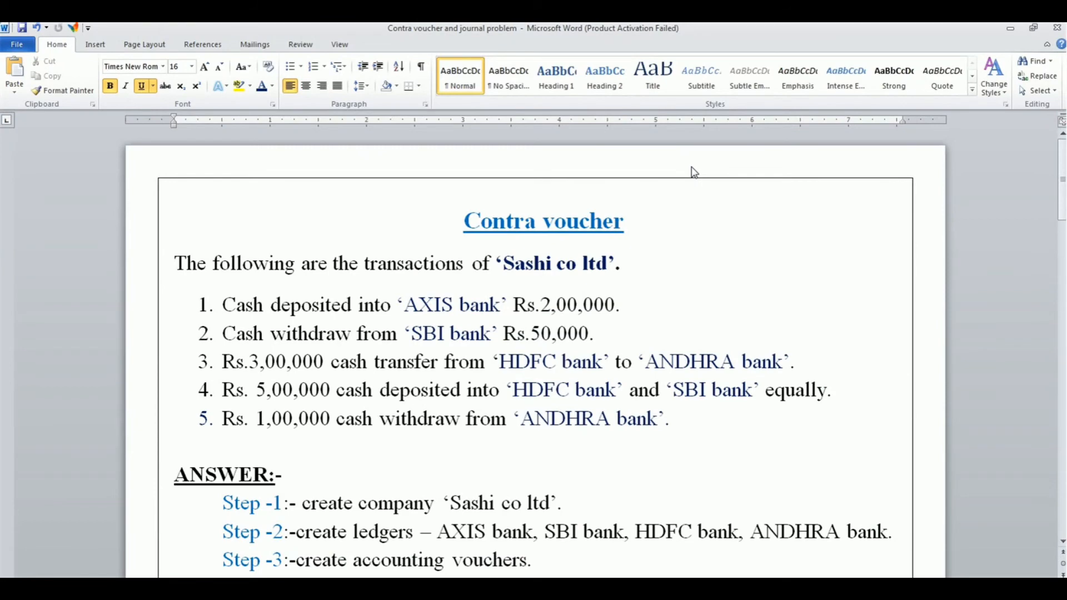
{"action": "key", "text": "alt+Tab"}
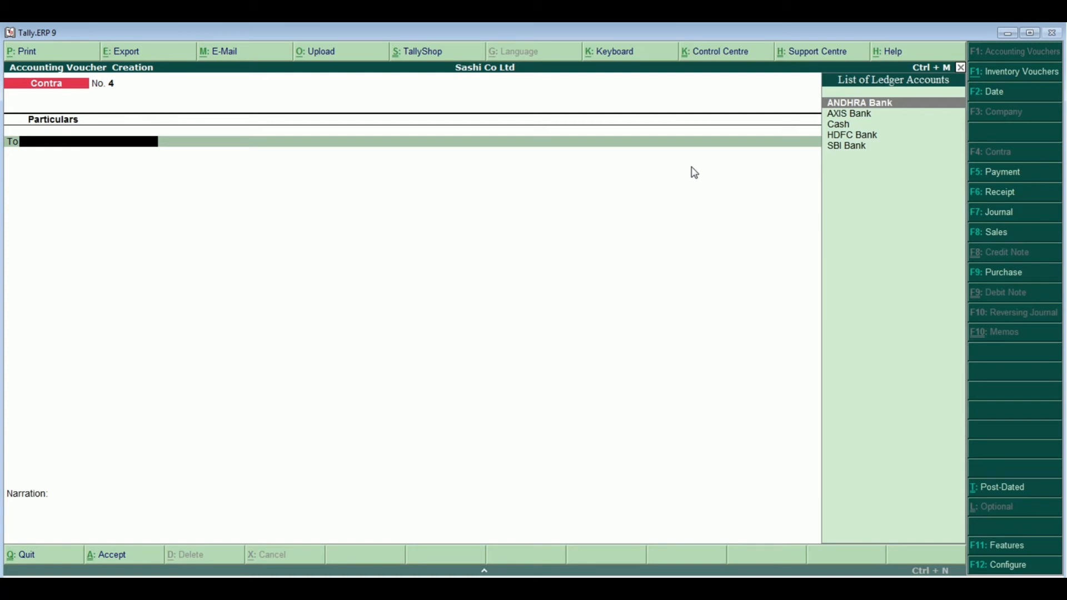
{"action": "key", "text": "Down"}
{"action": "key", "text": "Down"}
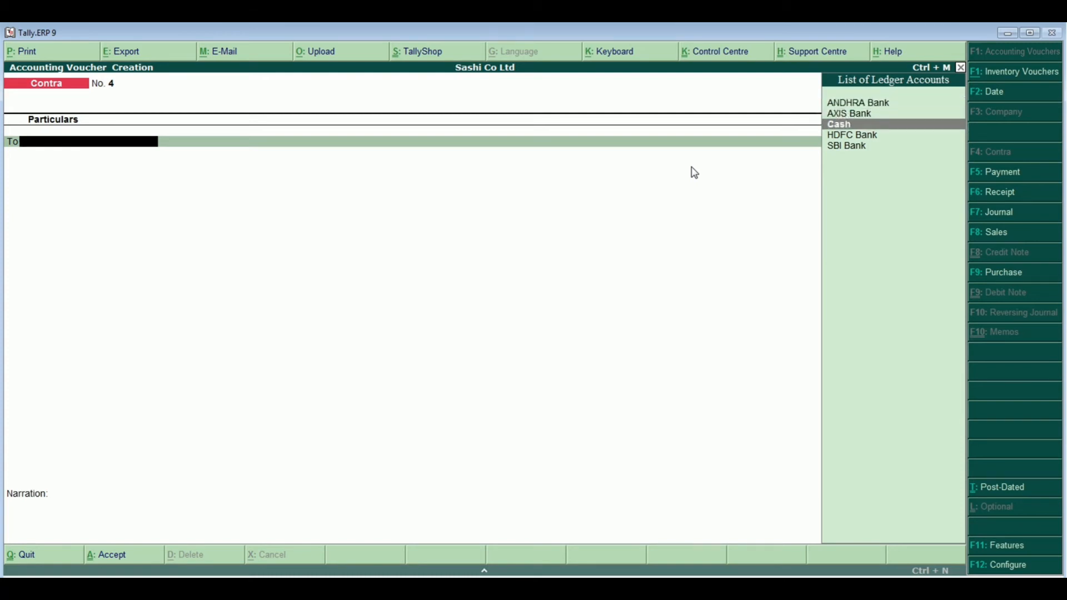
{"action": "key", "text": "Return"}
{"action": "type", "text": "50"}
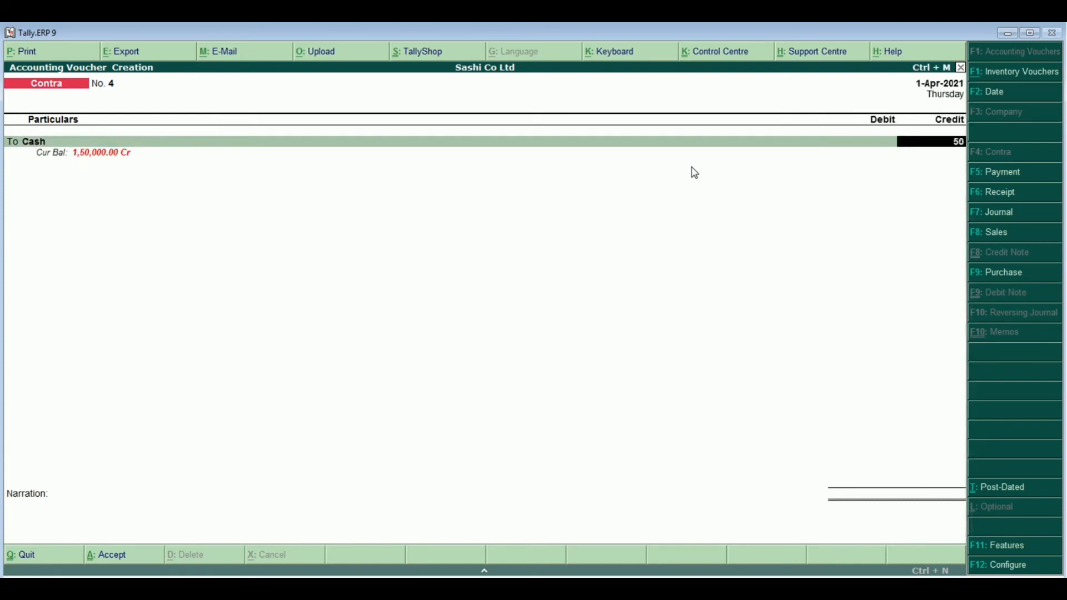
{"action": "type", "text": "0000"}
{"action": "key", "text": "Return"}
Change the debited ledger from AXIS Bank to HDFC Bank and debit it with 2,50,000
{"action": "key", "text": "Return"}
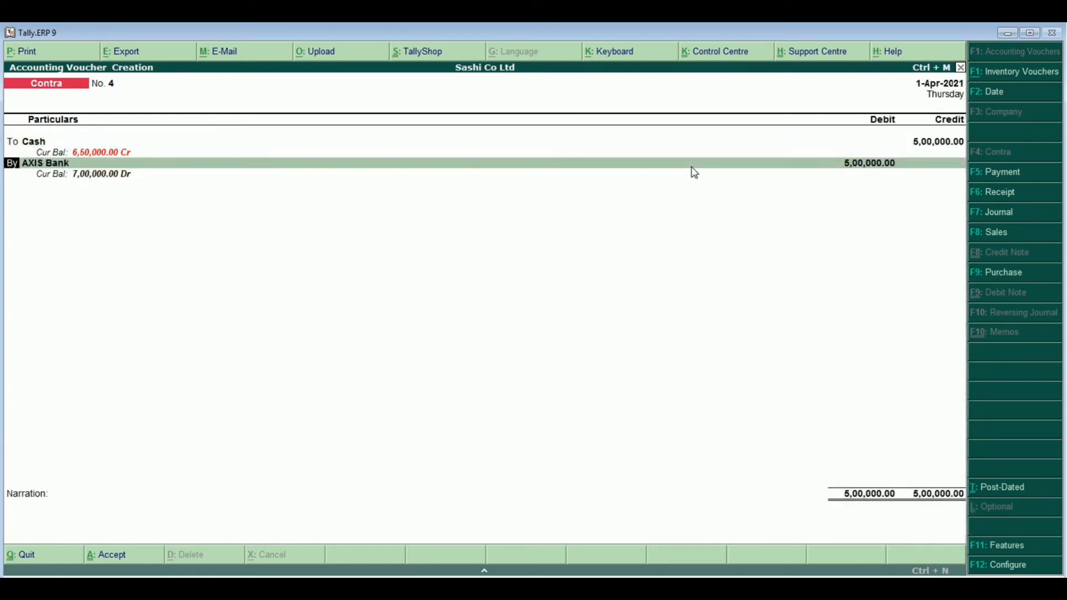
{"action": "key", "text": "Return"}
{"action": "key", "text": "Down"}
{"action": "key", "text": "Down"}
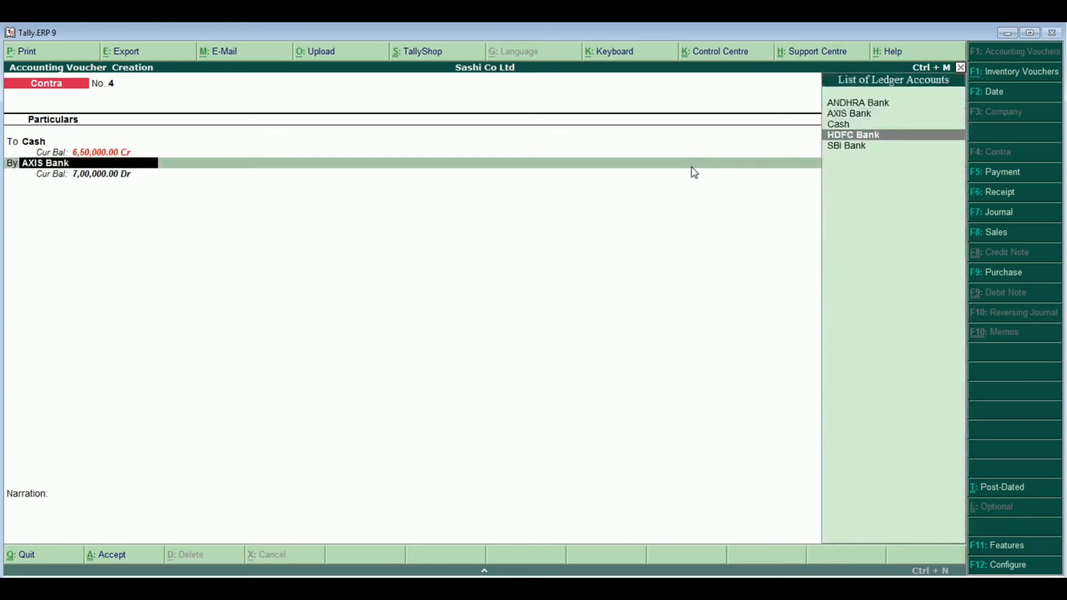
{"action": "key", "text": "Return"}
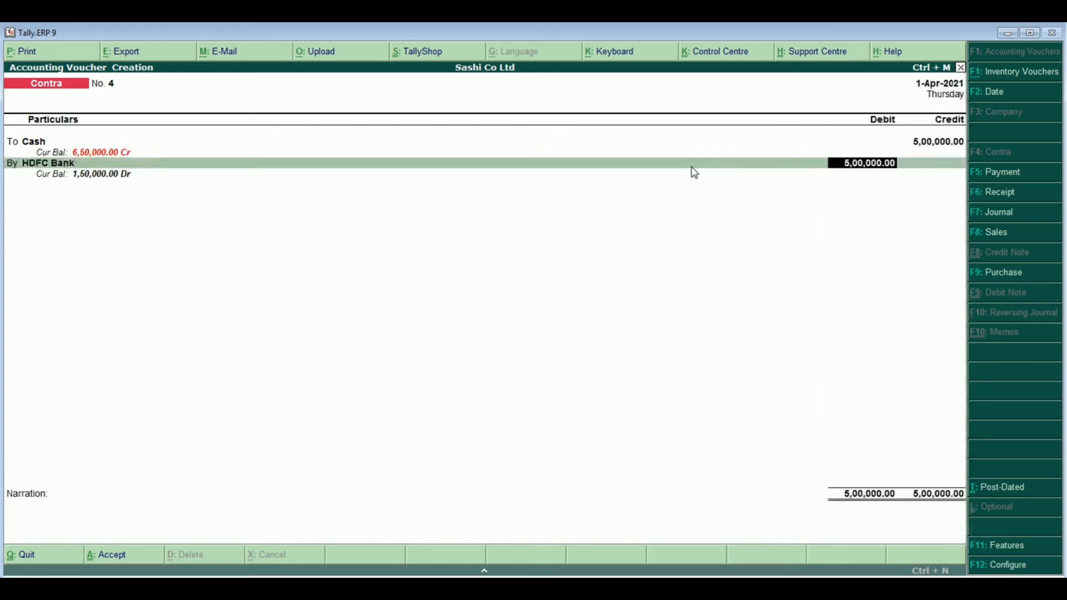
{"action": "type", "text": "250000"}
{"action": "key", "text": "Return"}
Allocate the HDFC Bank 2,50,000 as a Cash transaction dated 1-Apr-2021, leaving denominations, instrument number and bank blank
{"action": "key", "text": "Return"}
{"action": "key", "text": "Return"}
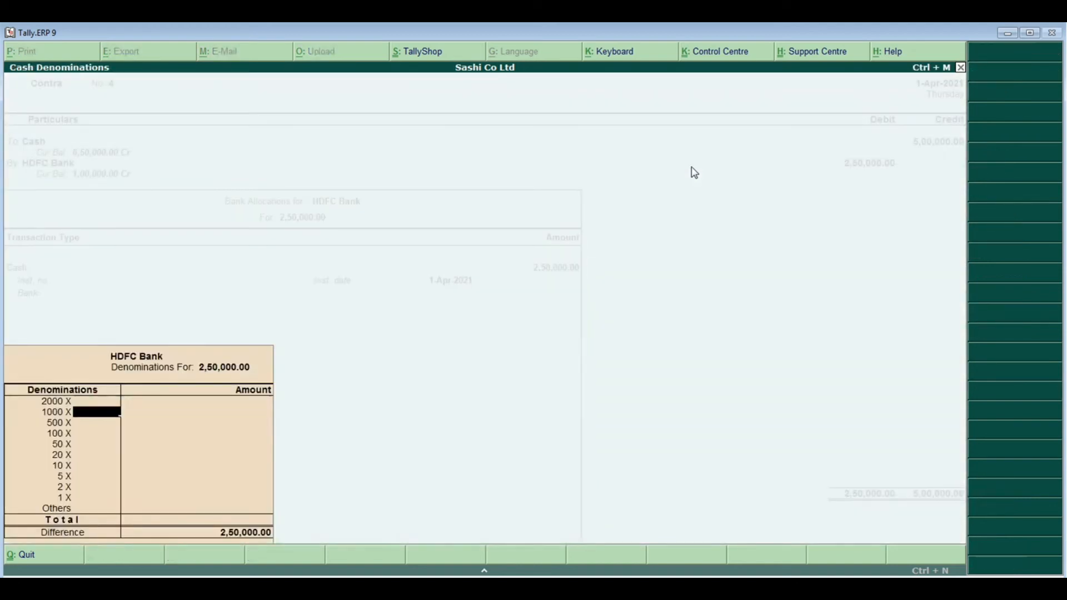
{"action": "key", "text": "Return"}
{"action": "key", "text": "Return"}
{"action": "key", "text": "Return"}
{"action": "key", "text": "Return"}
{"action": "key", "text": "Return"}
{"action": "key", "text": "Return"}
{"action": "key", "text": "Return"}
{"action": "key", "text": "Return"}
{"action": "key", "text": "Return"}
{"action": "key", "text": "Return"}
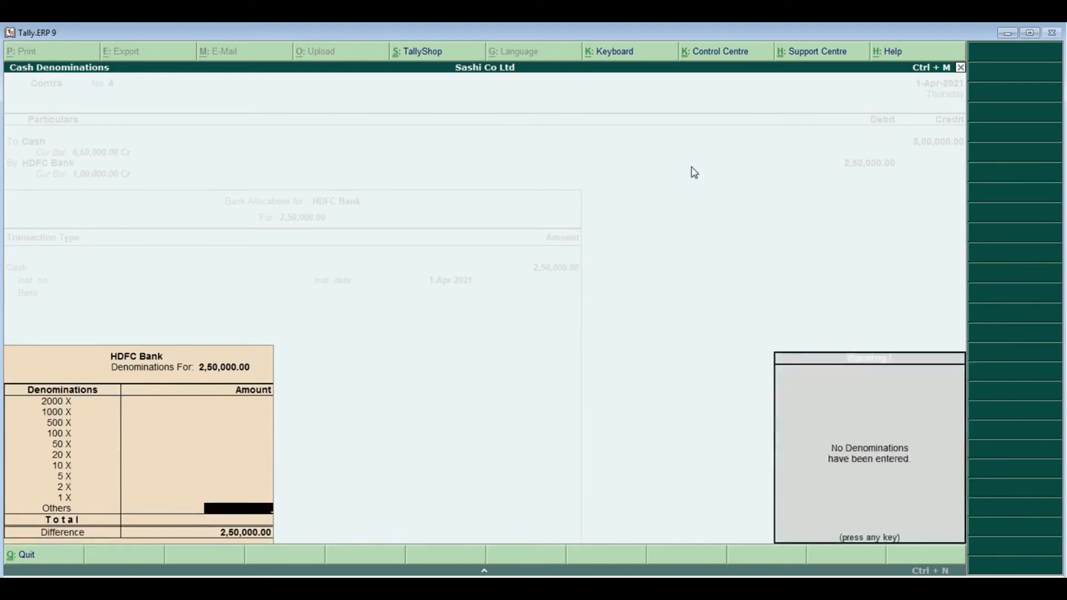
{"action": "key", "text": "Return"}
{"action": "key", "text": "Return"}
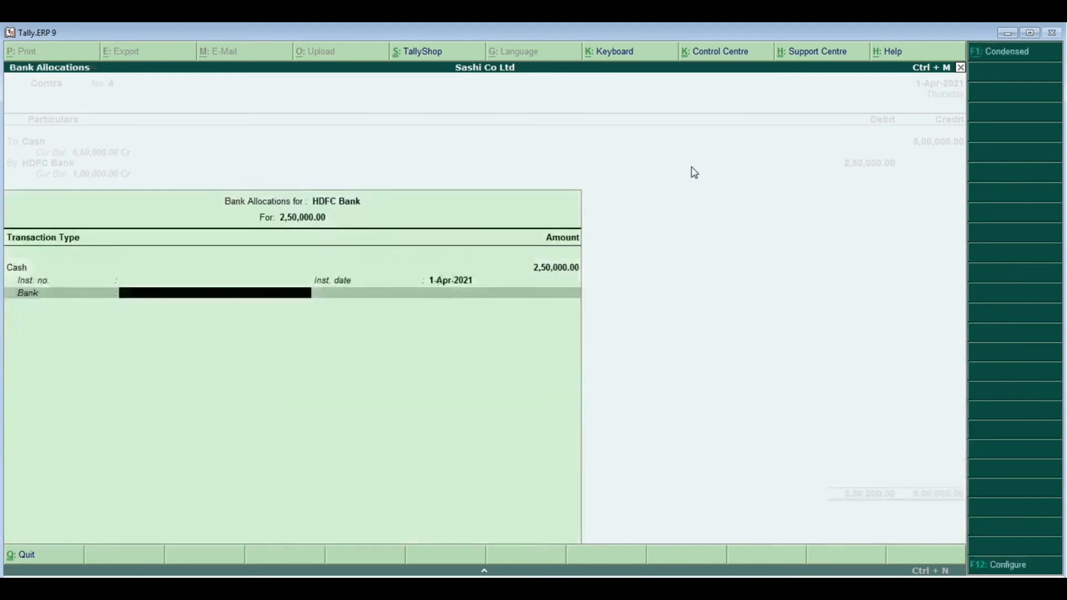
{"action": "key", "text": "Return"}
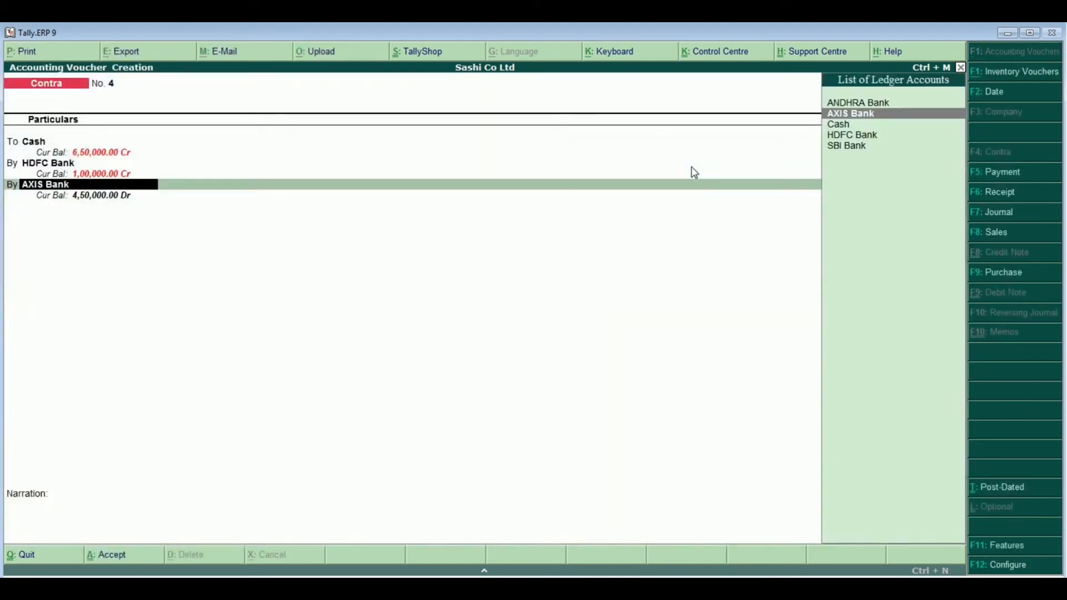
Change the second debited ledger to SBI Bank and debit it with 2,50,000
{"action": "key", "text": "Down"}
{"action": "key", "text": "Down"}
{"action": "key", "text": "Down"}
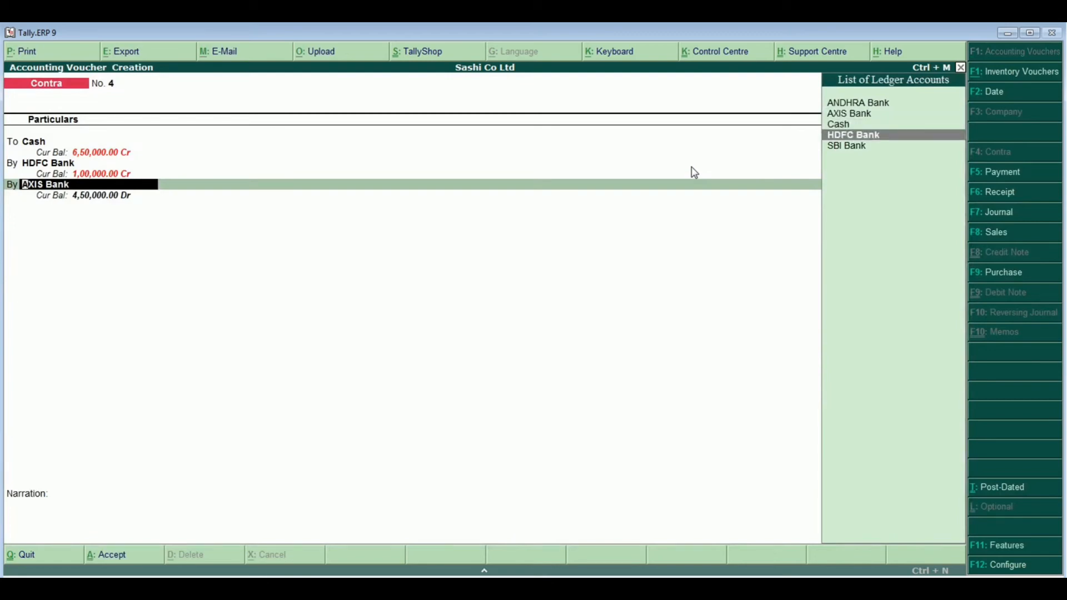
{"action": "key", "text": "Return"}
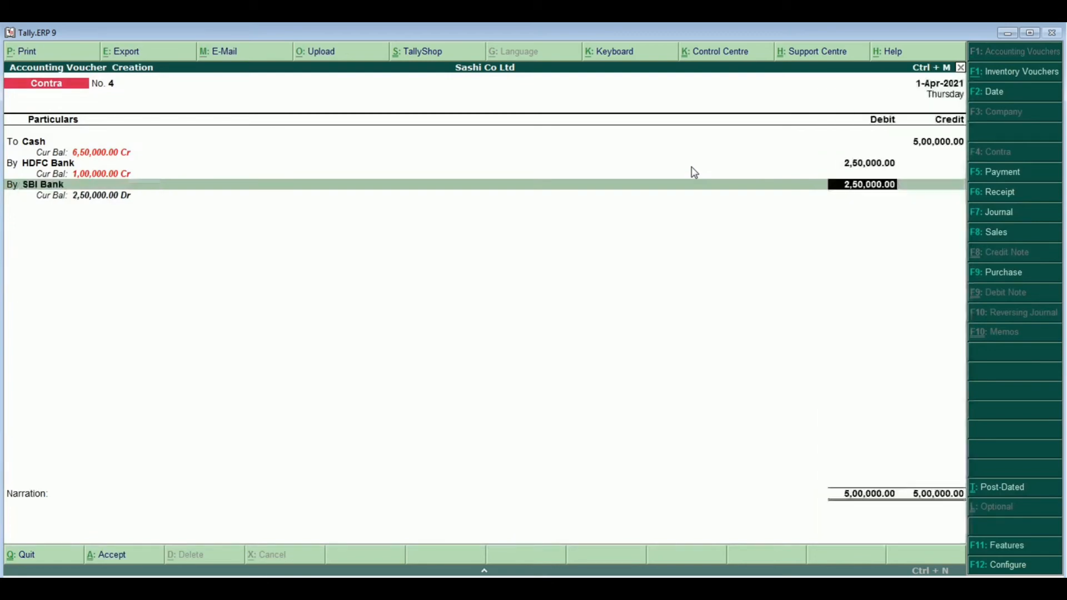
{"action": "key", "text": "Return"}
Keep the default bank allocation for the SBI Bank amount without filling in details, and save the Contra voucher without a narration
{"action": "key", "text": "Return"}
{"action": "key", "text": "Return"}
{"action": "key", "text": "Return"}
{"action": "key", "text": "Return"}
{"action": "key", "text": "Return"}
{"action": "key", "text": "Return"}
{"action": "key", "text": "Return"}
{"action": "key", "text": "Return"}
{"action": "key", "text": "Return"}
{"action": "key", "text": "Return"}
{"action": "key", "text": "Return"}
{"action": "key", "text": "Return"}
{"action": "key", "text": "Return"}
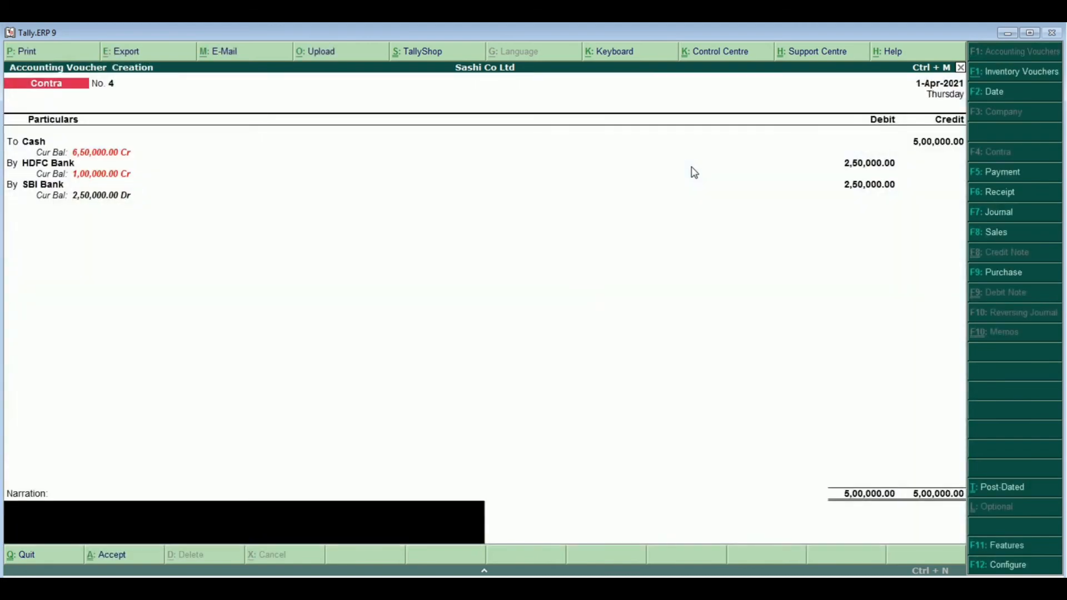
{"action": "key", "text": "Return"}
{"action": "key", "text": "Return"}
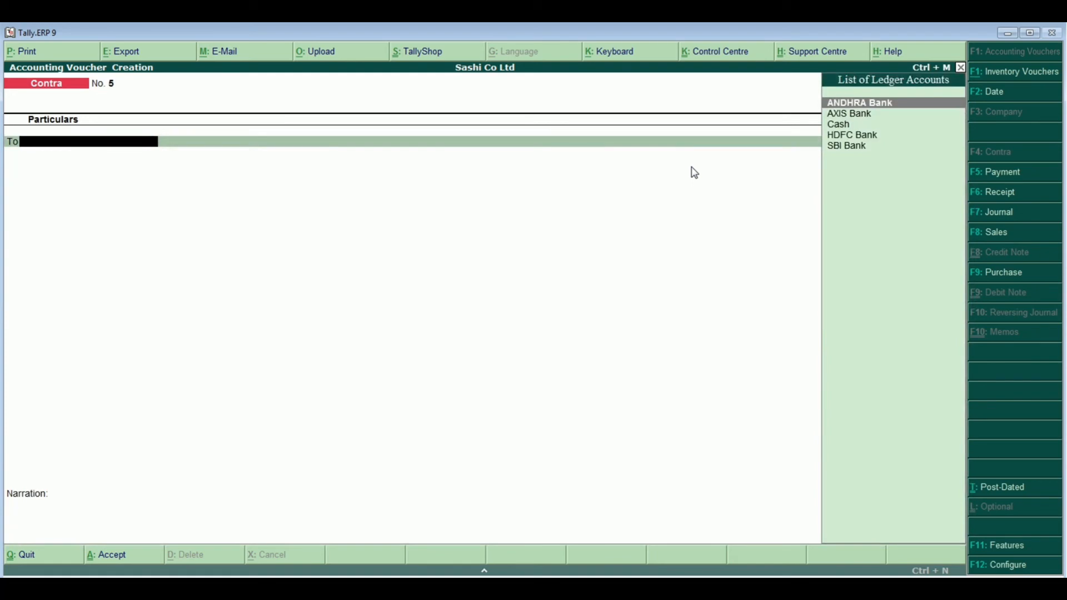
Check the fifth transaction in the Word document, return to Tally, and credit ANDHRA Bank with 1,00,000 in the new Contra voucher
{"action": "key", "text": "alt+Tab"}
{"action": "key", "text": "alt+Tab"}
{"action": "key", "text": "Return"}
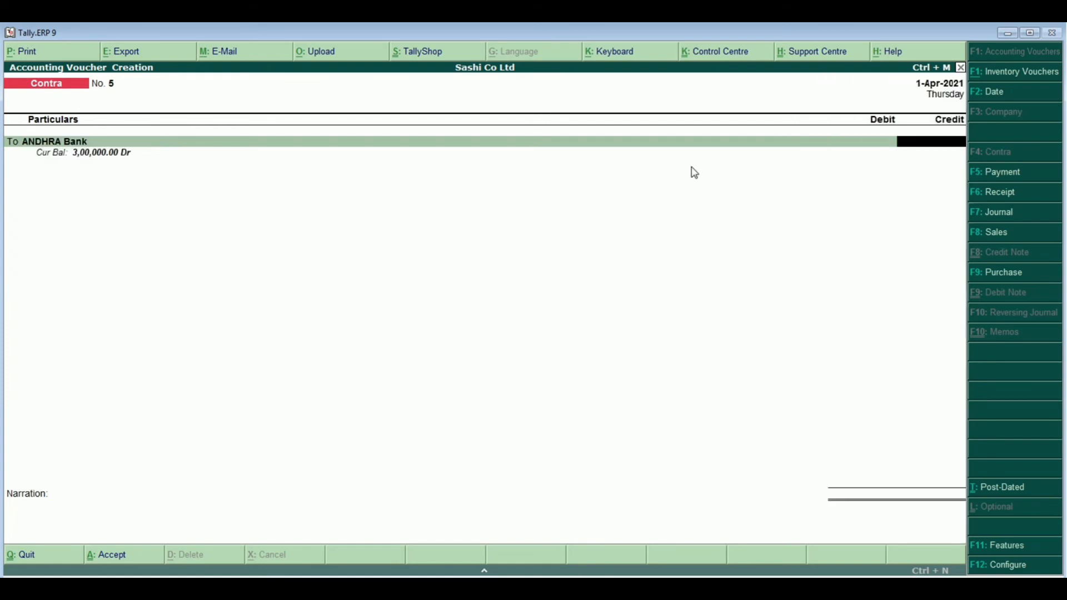
{"action": "type", "text": "100000"}
{"action": "key", "text": "Return"}
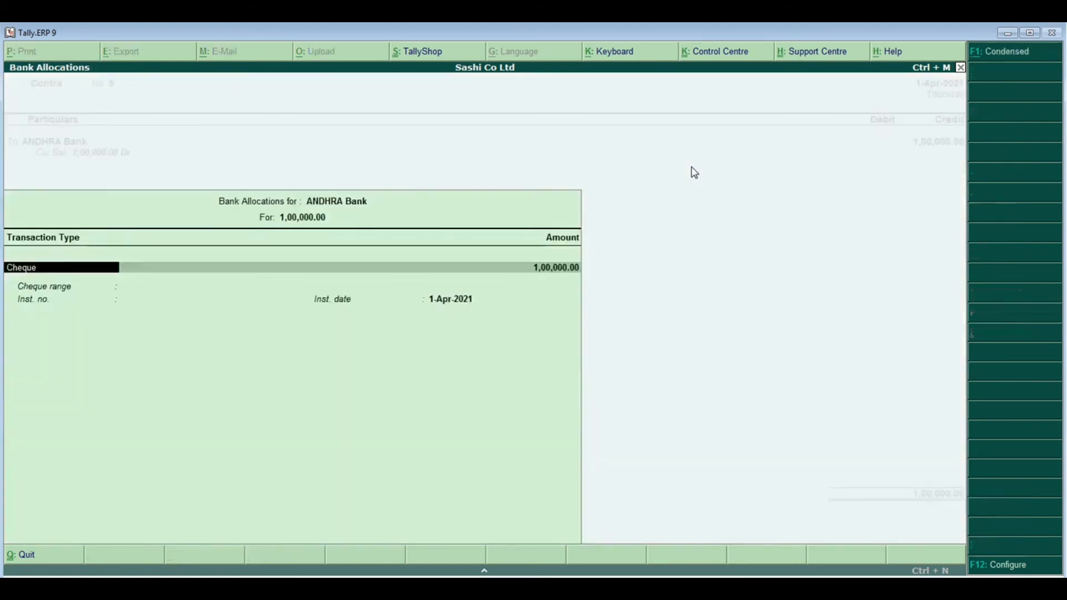
Allocate the ANDHRA Bank 1,00,000 as a Cheque dated 1-Apr-2021, leaving the instrument number blank
{"action": "key", "text": "Return"}
{"action": "key", "text": "Return"}
{"action": "key", "text": "Return"}
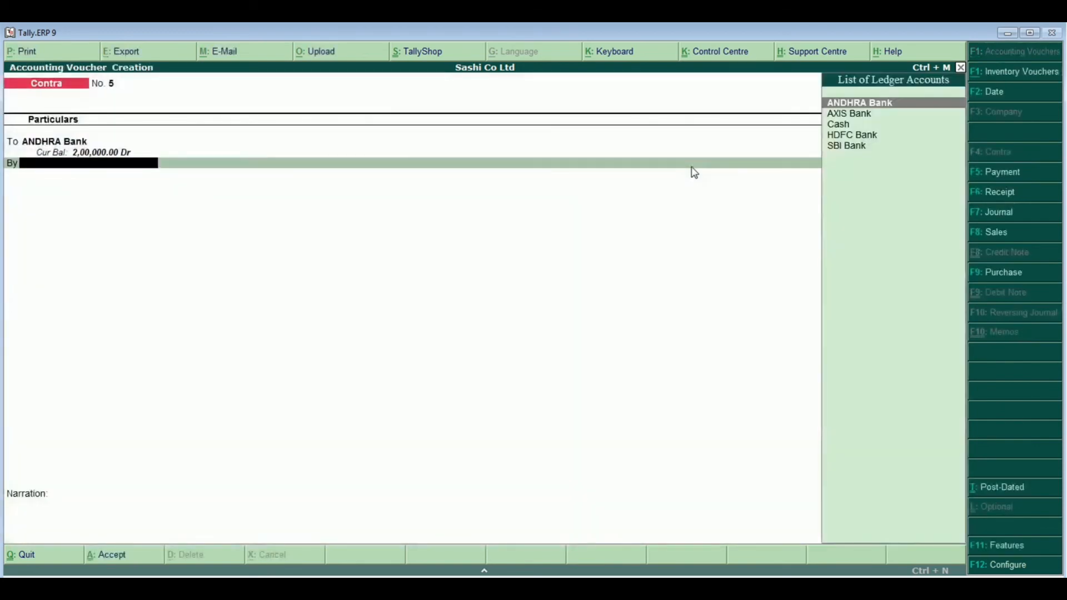
Debit Cash with 1,00,000 against ANDHRA Bank and save the fifth Contra voucher without a narration
{"action": "key", "text": "Down"}
{"action": "key", "text": "Down"}
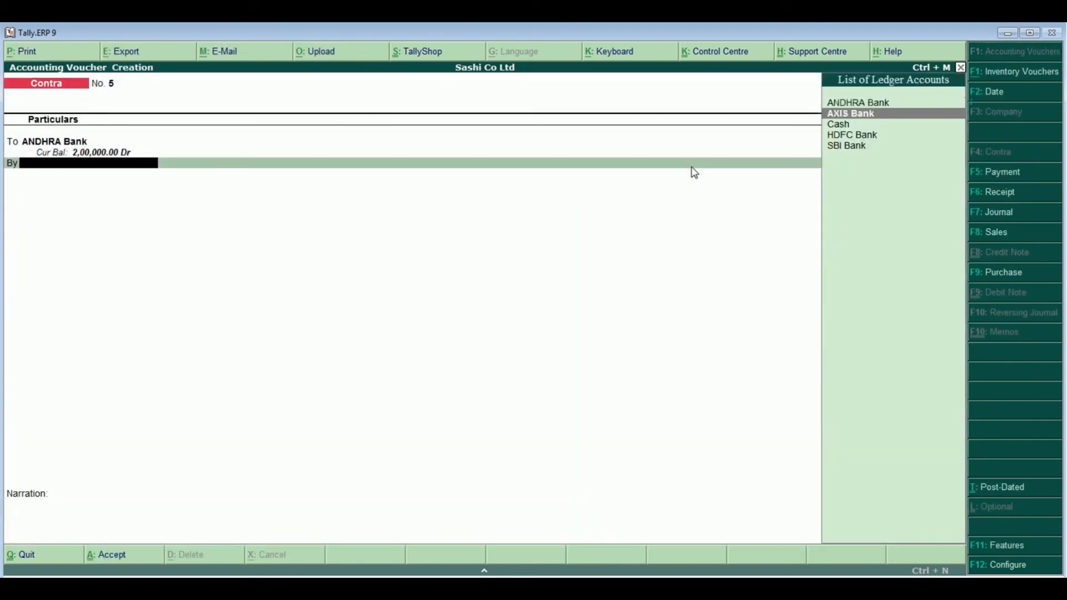
{"action": "key", "text": "Return"}
{"action": "key", "text": "Return"}
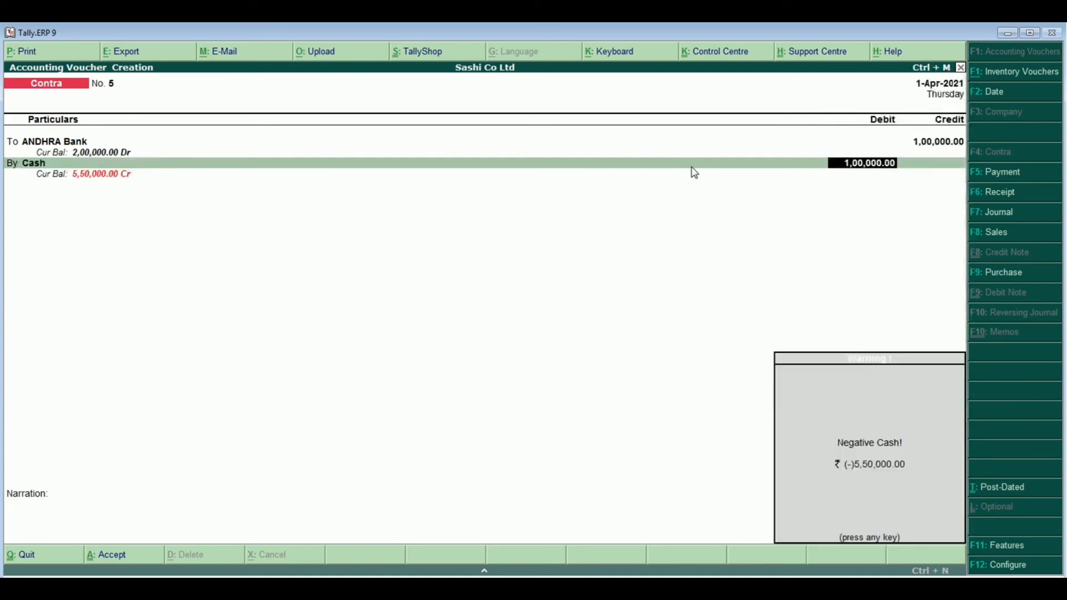
{"action": "key", "text": "Return"}
{"action": "key", "text": "Return"}
{"action": "key", "text": "Return"}
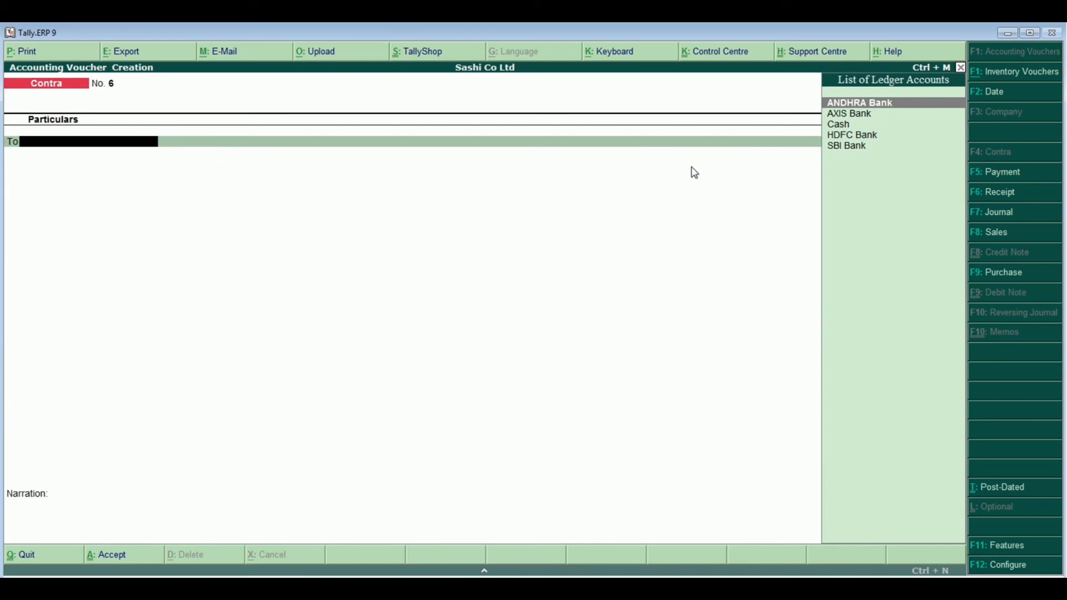
Recheck the transaction list in the Word document, return to Tally, and quit voucher creation to the Gateway of Tally
{"action": "key", "text": "alt+Tab"}
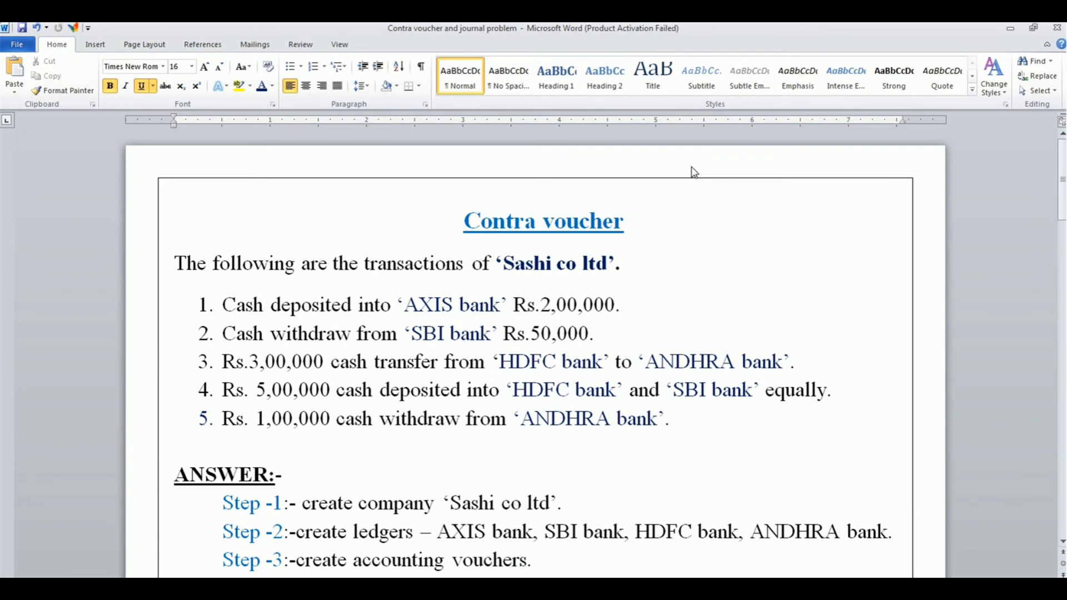
{"action": "key", "text": "alt+Tab"}
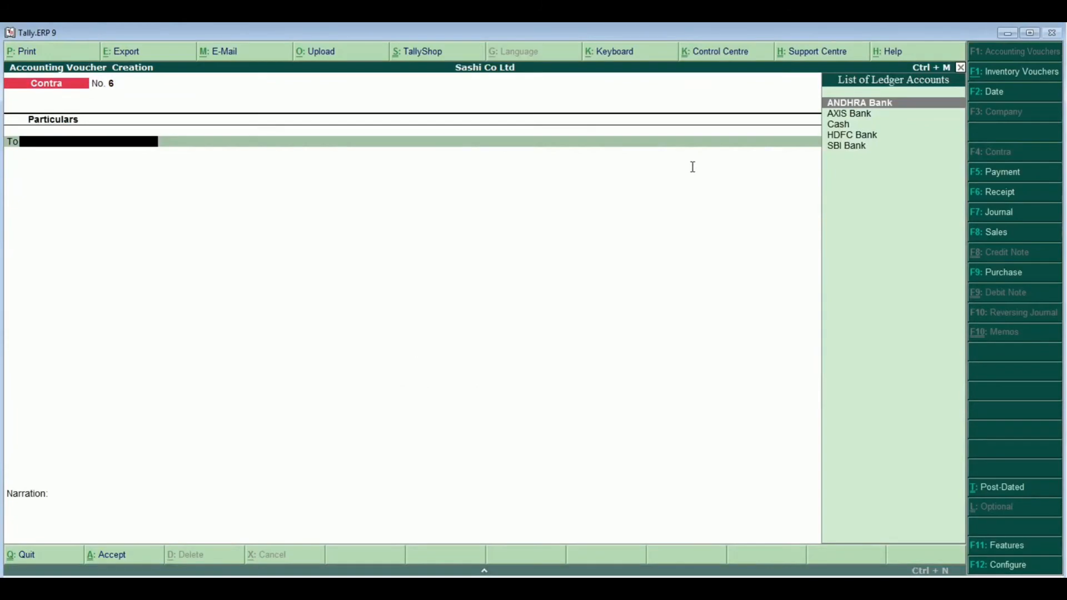
{"action": "key", "text": "Escape"}
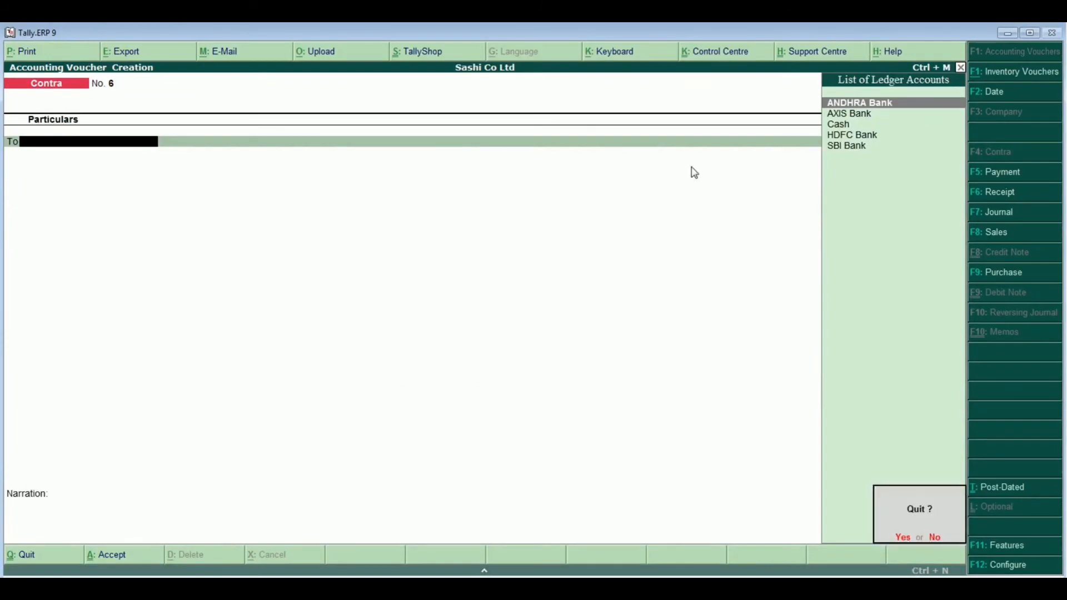
{"action": "key", "text": "Return"}
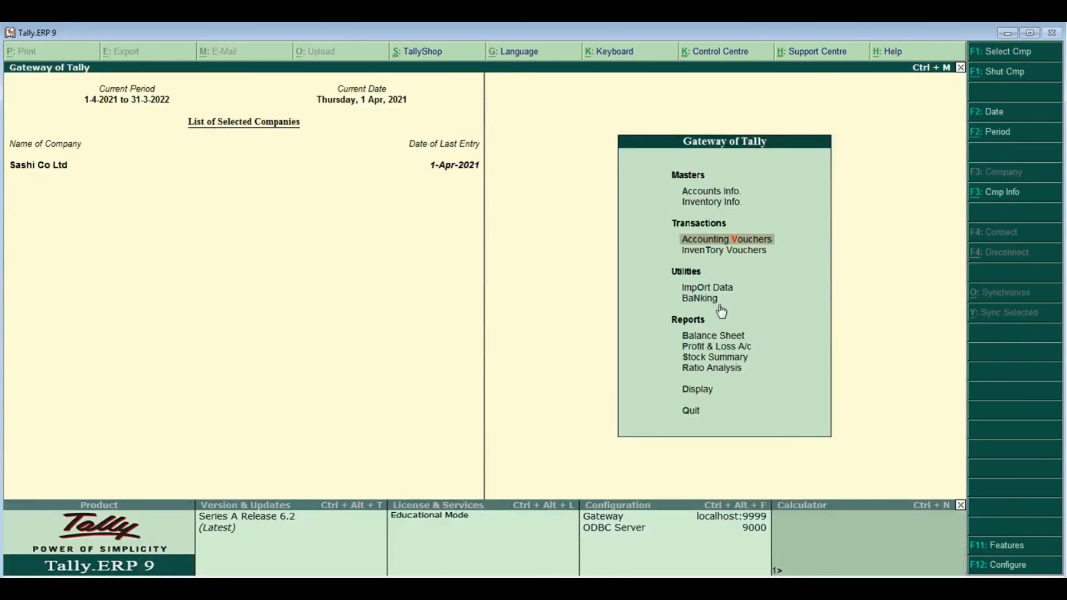
Open the Balance Sheet in detailed view and drill down through Cash-in-Hand to the Cash ledger's April vouchers
{"action": "left_click", "coordinate": [695, 338]}
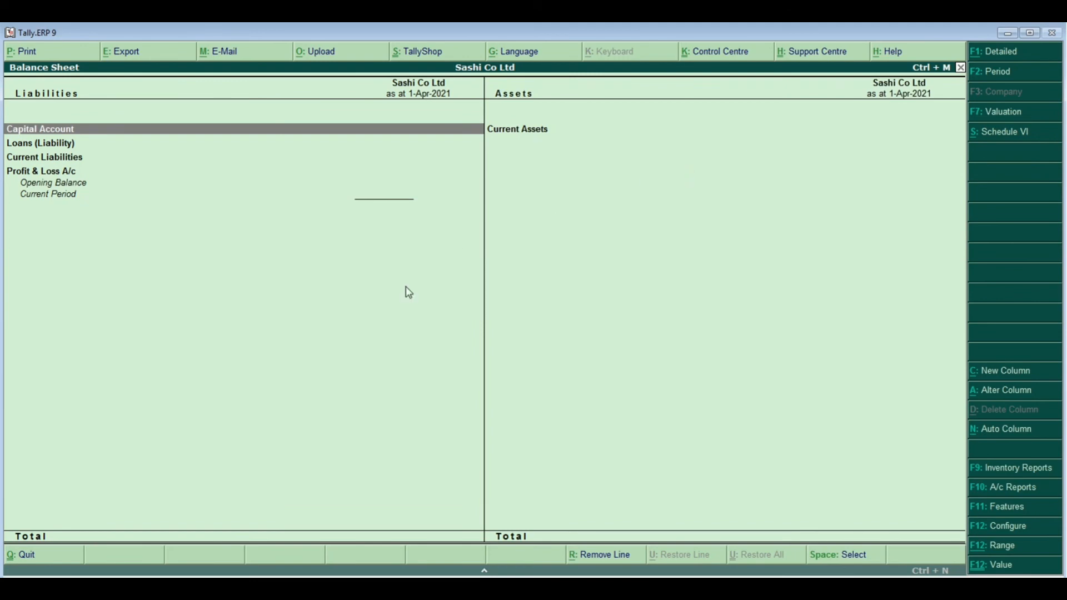
{"action": "key", "text": "alt+F1"}
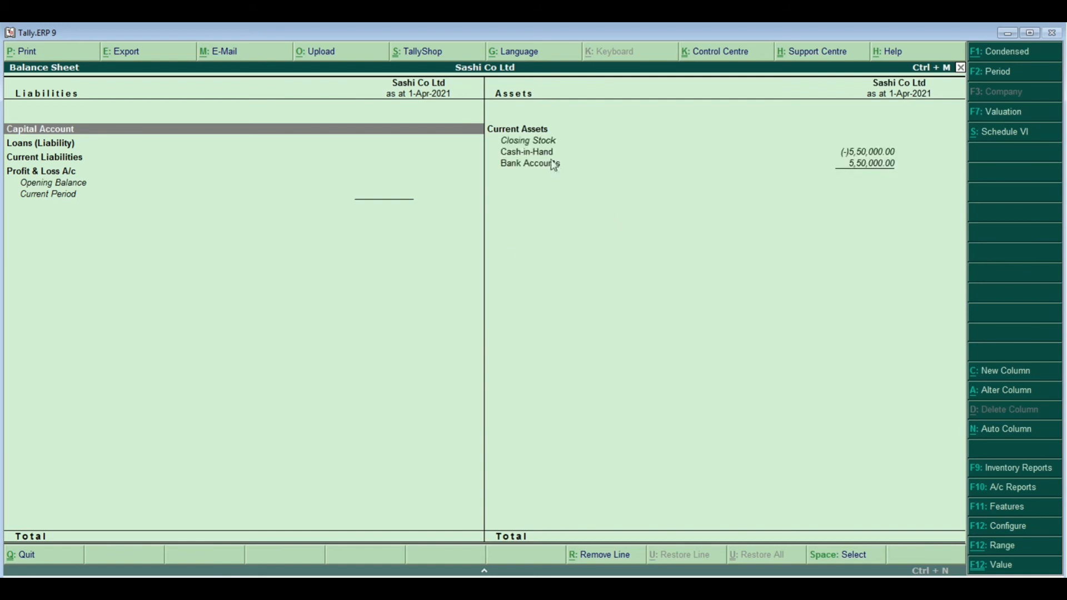
{"action": "left_click", "coordinate": [652, 154]}
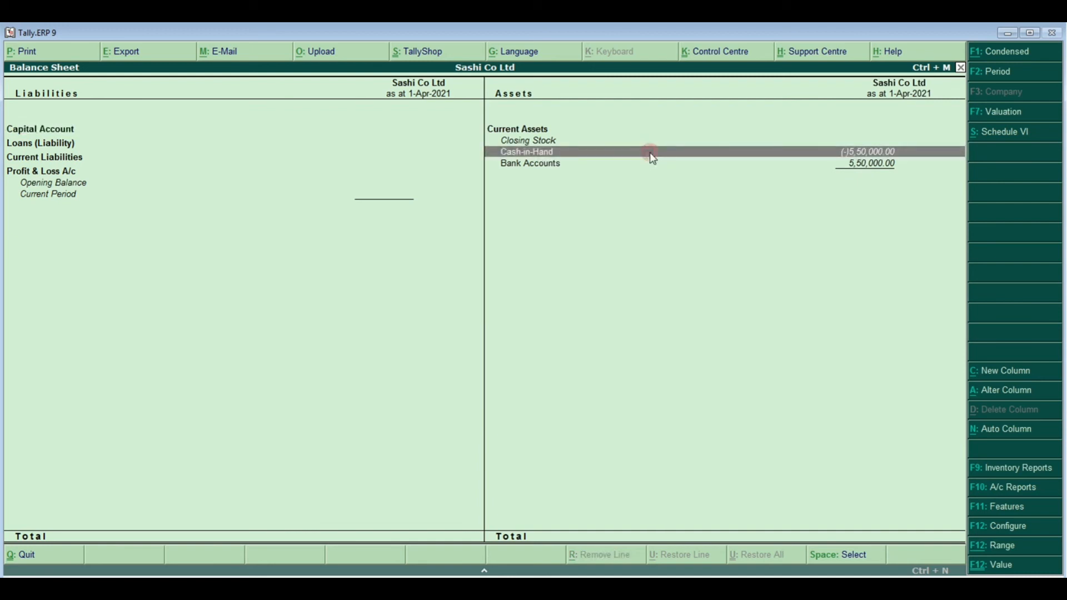
{"action": "double_click", "coordinate": [651, 154]}
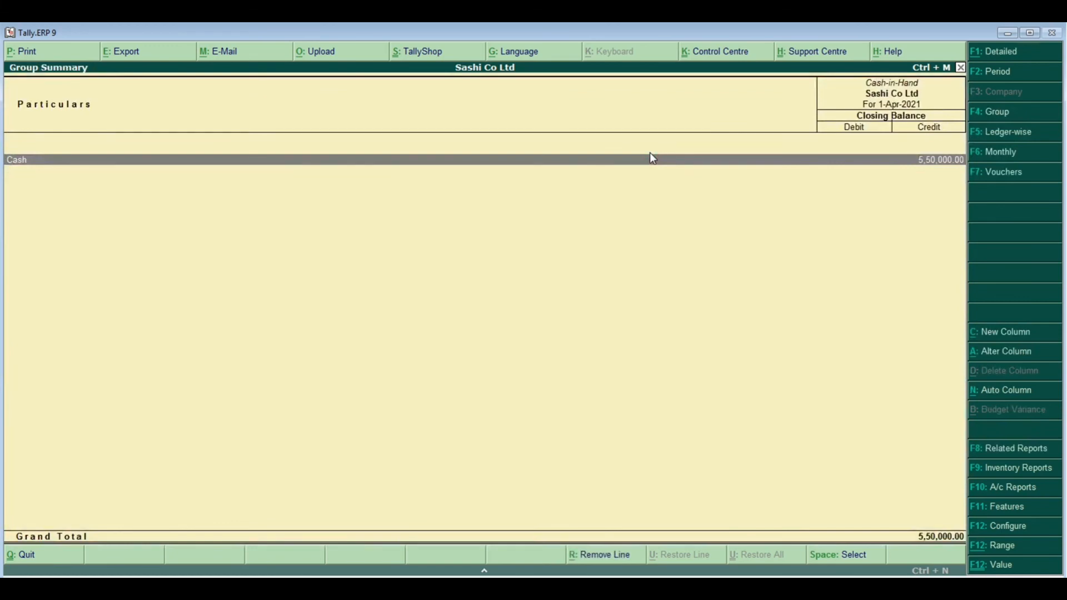
{"action": "left_click", "coordinate": [595, 160]}
{"action": "double_click", "coordinate": [595, 160]}
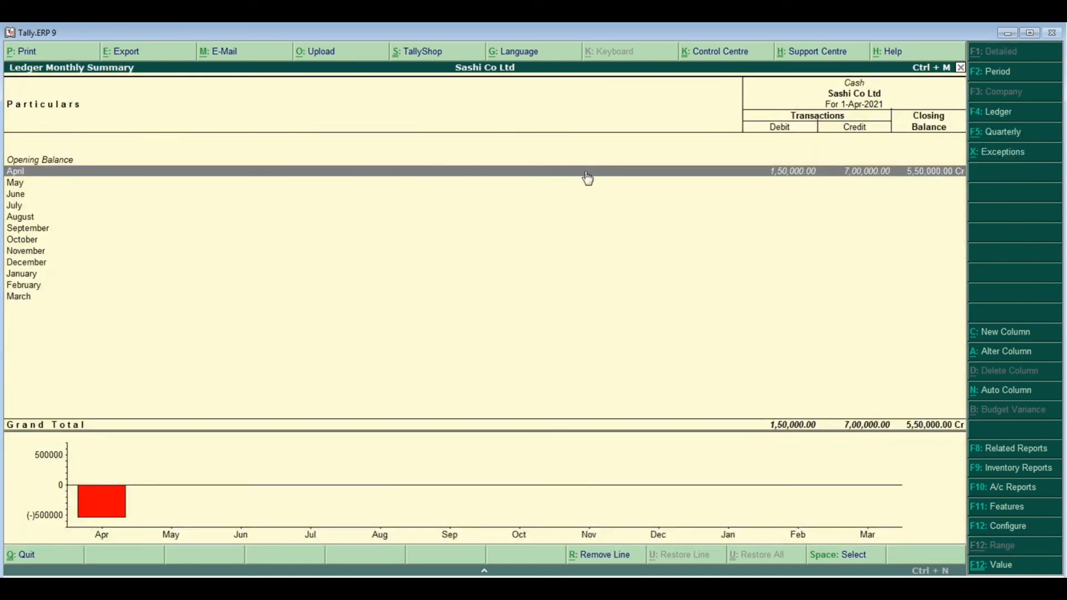
{"action": "double_click", "coordinate": [587, 173]}
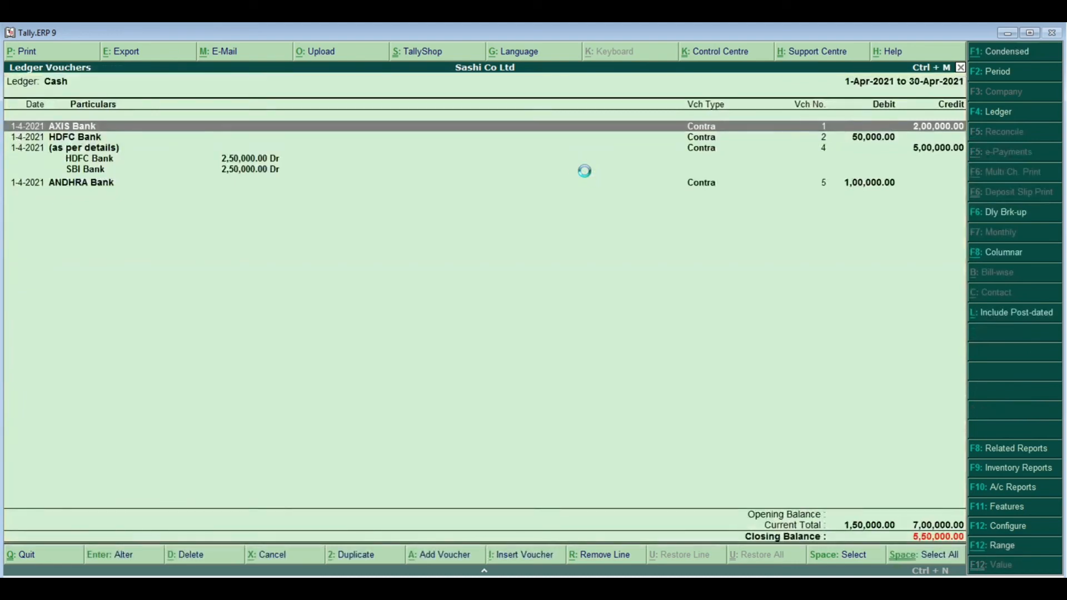
Change the credited ledger in Contra voucher No. 2 from HDFC Bank to SBI Bank and save the voucher
{"action": "double_click", "coordinate": [85, 137]}
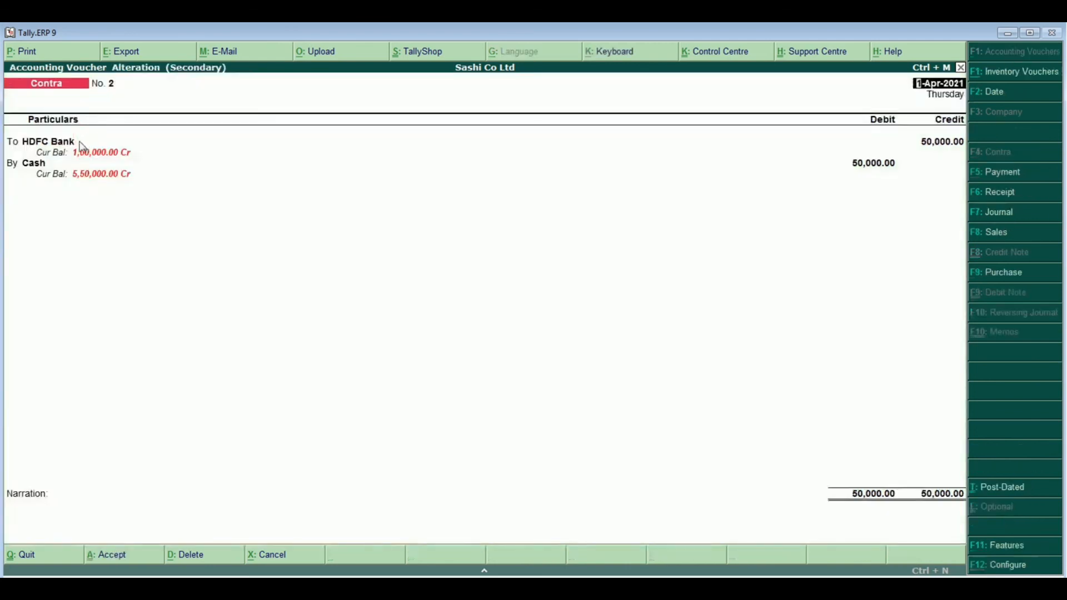
{"action": "left_click", "coordinate": [60, 146]}
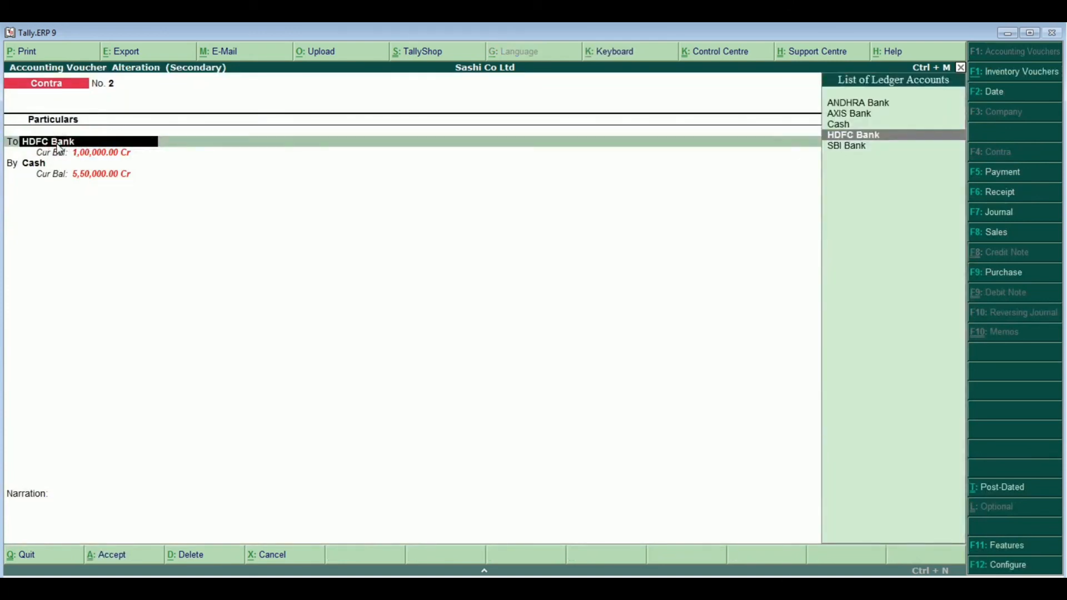
{"action": "key", "text": "Up"}
{"action": "key", "text": "Down"}
{"action": "key", "text": "Down"}
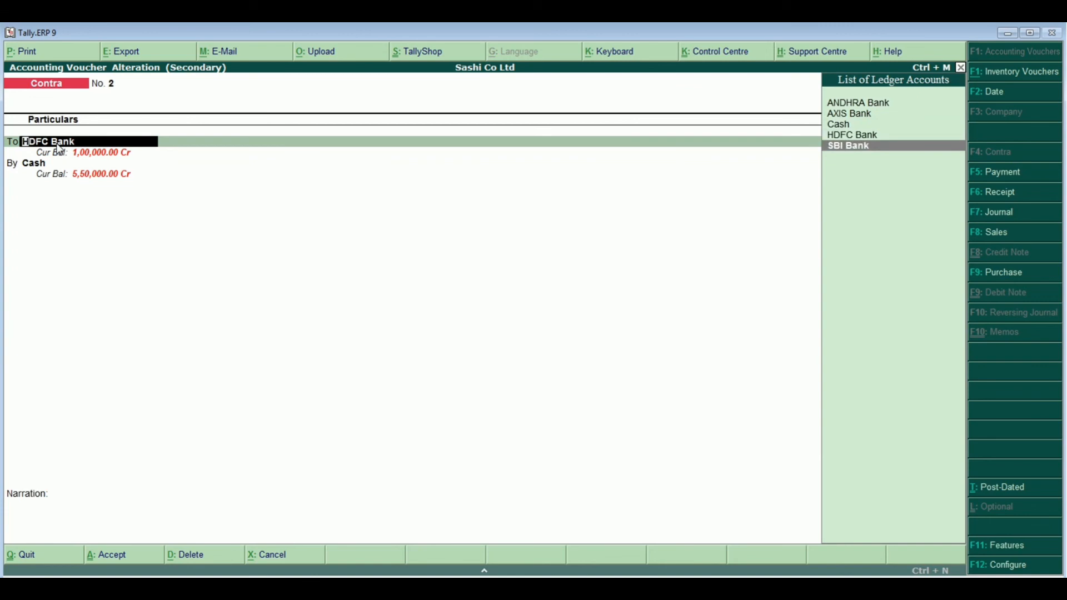
{"action": "key", "text": "Return"}
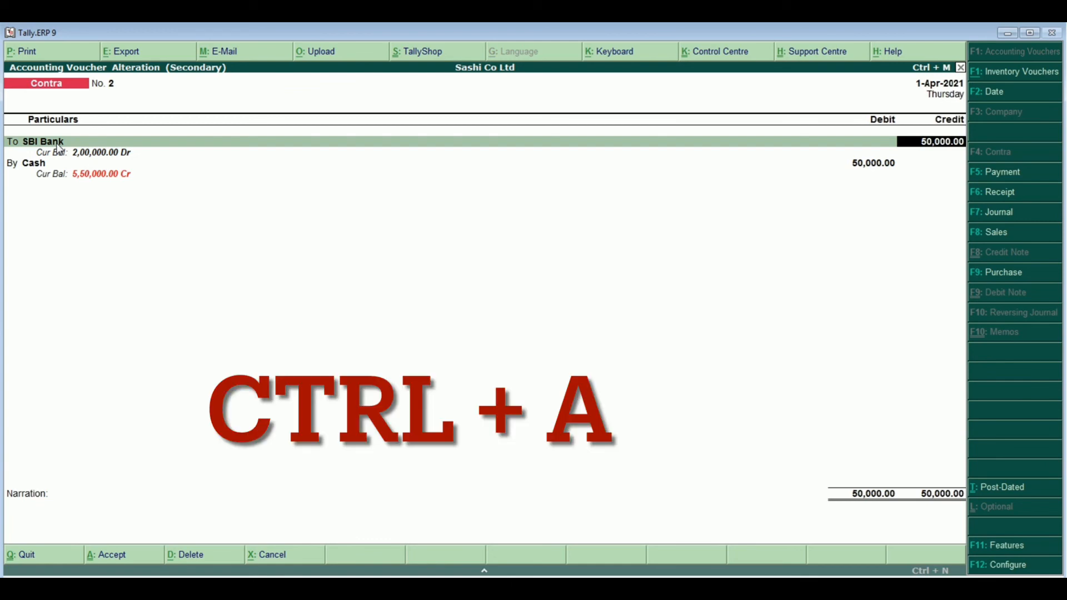
{"action": "key", "text": "ctrl+a"}
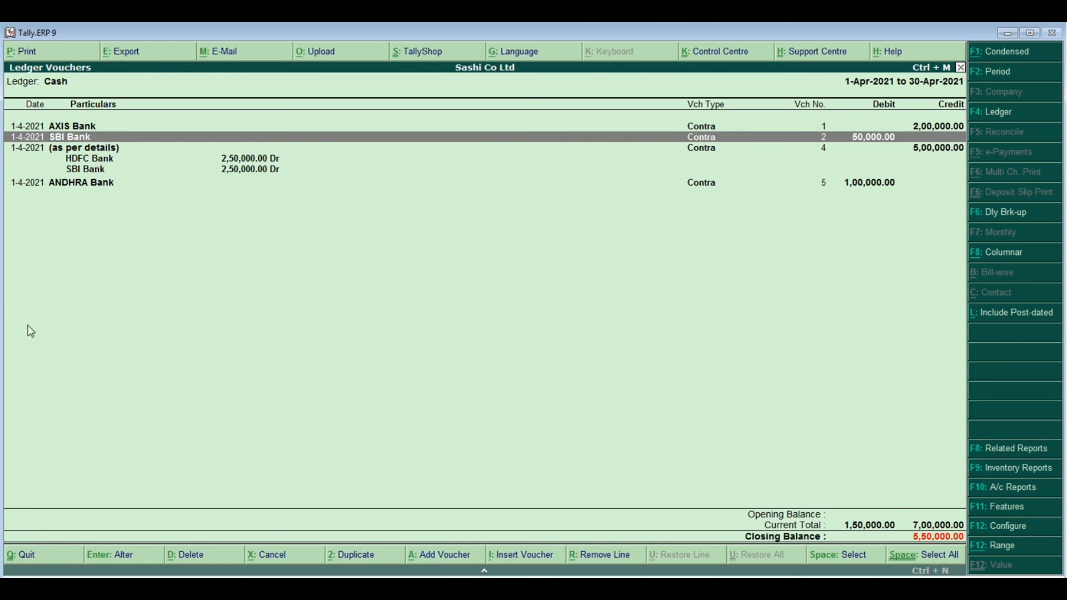
Leave the Cash ledger vouchers and return to the detailed Balance Sheet
{"action": "key", "text": "Escape"}
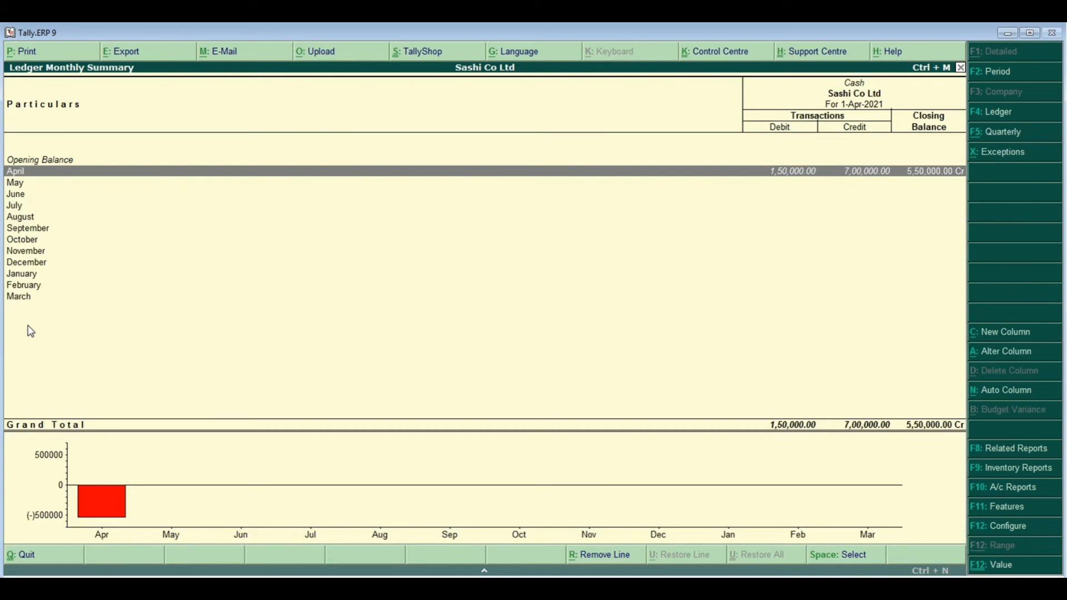
{"action": "key", "text": "Escape"}
{"action": "key", "text": "Escape"}
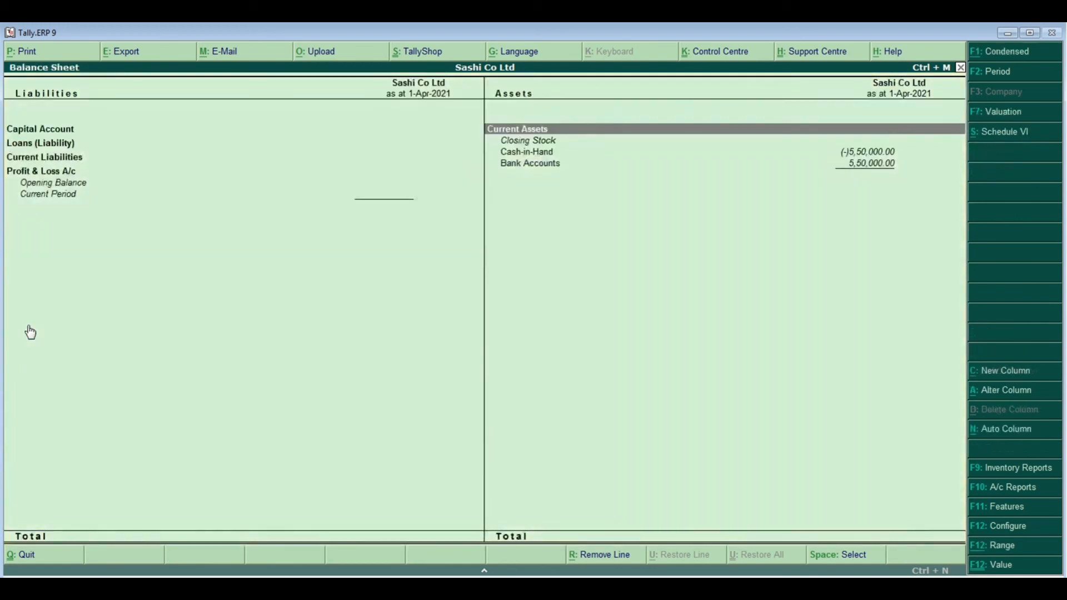